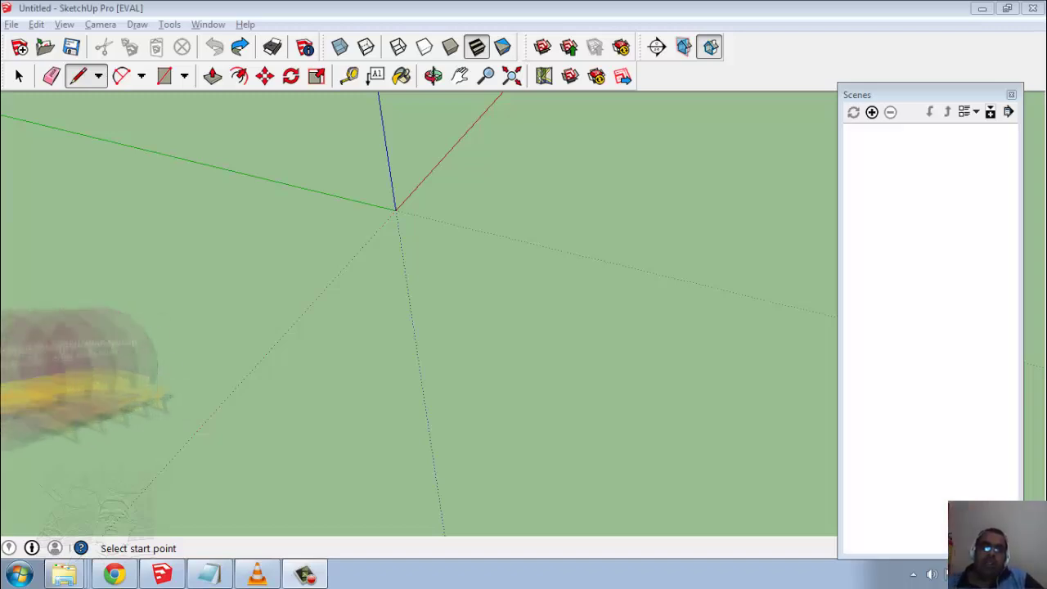
Draw a closed four-sided outline on the ground with the Line tool to make a square face
click(78, 76)
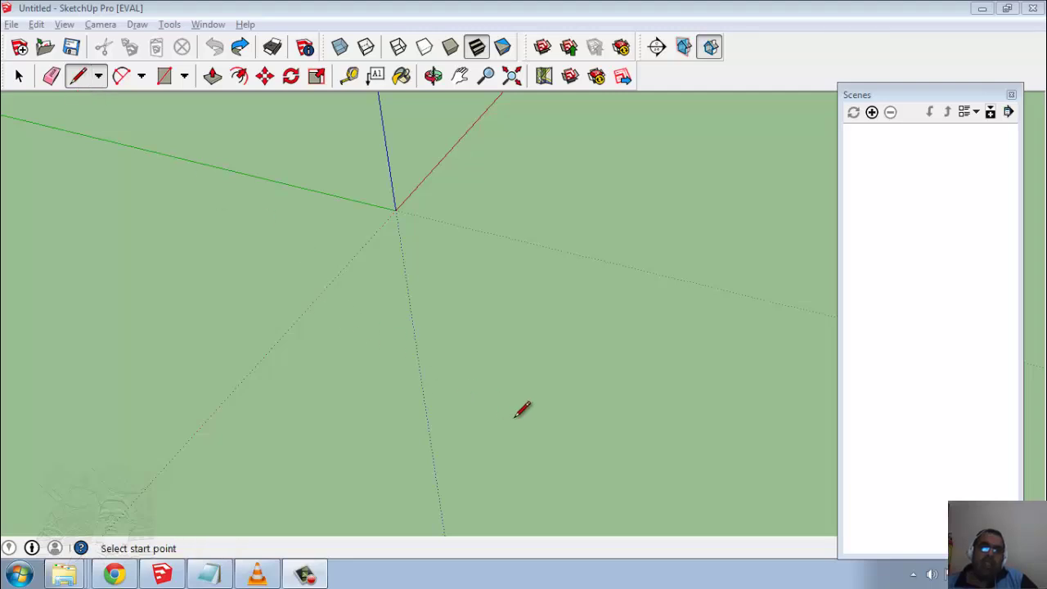
click(301, 361)
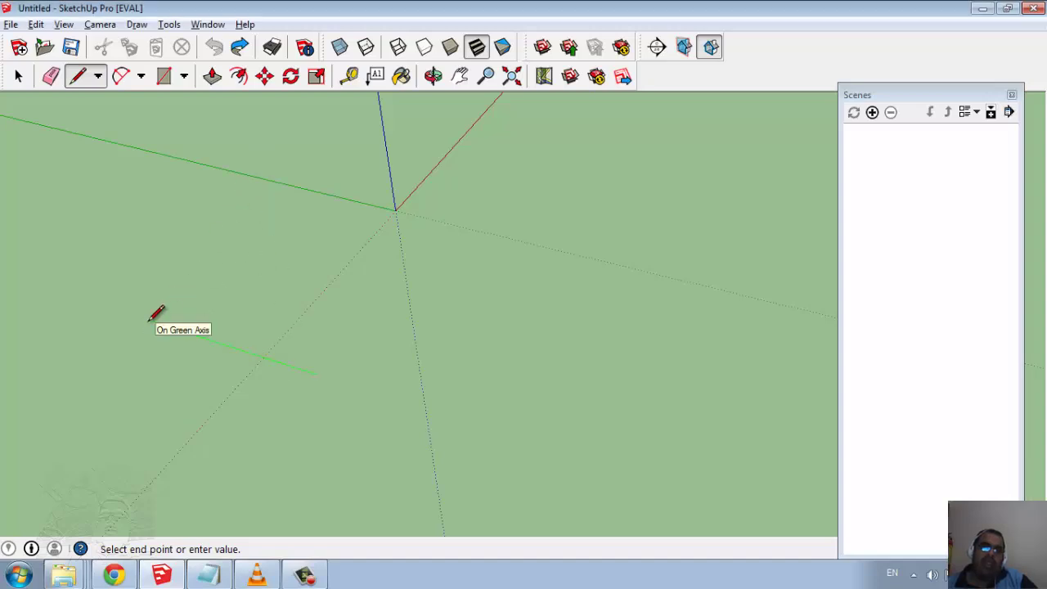
click(148, 319)
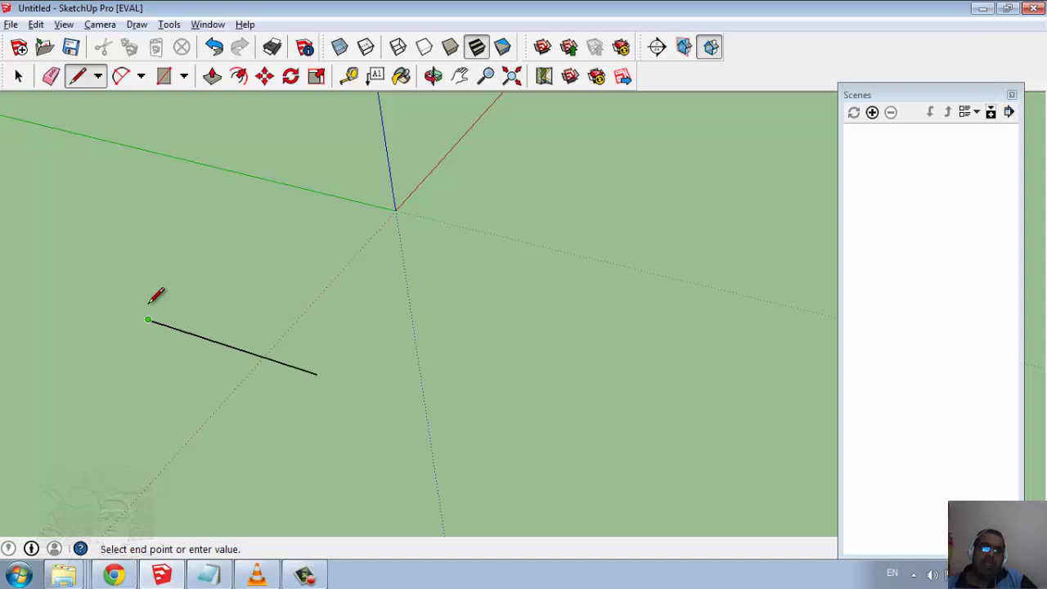
click(237, 240)
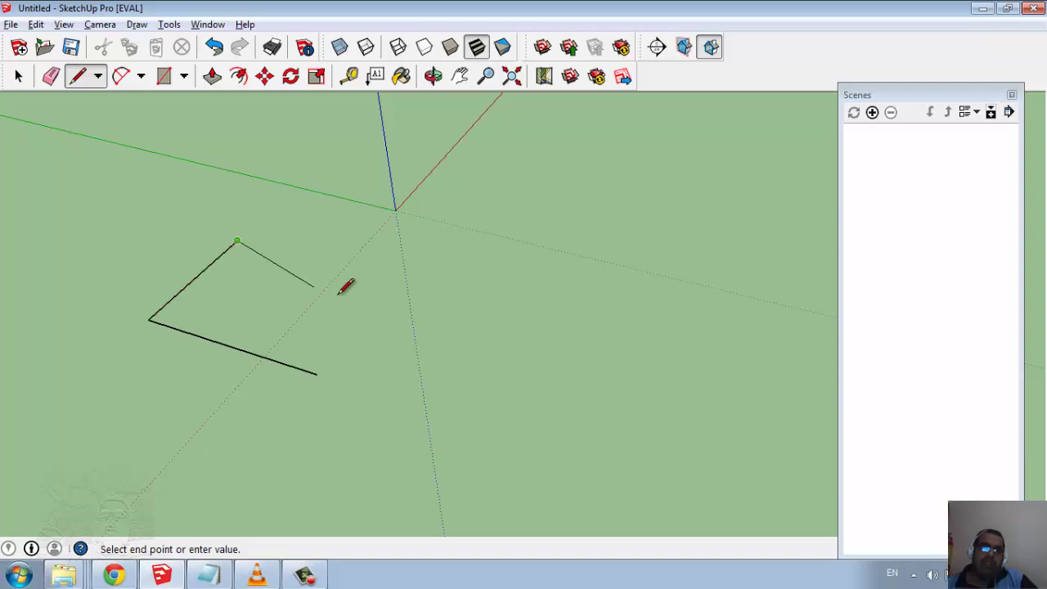
click(398, 284)
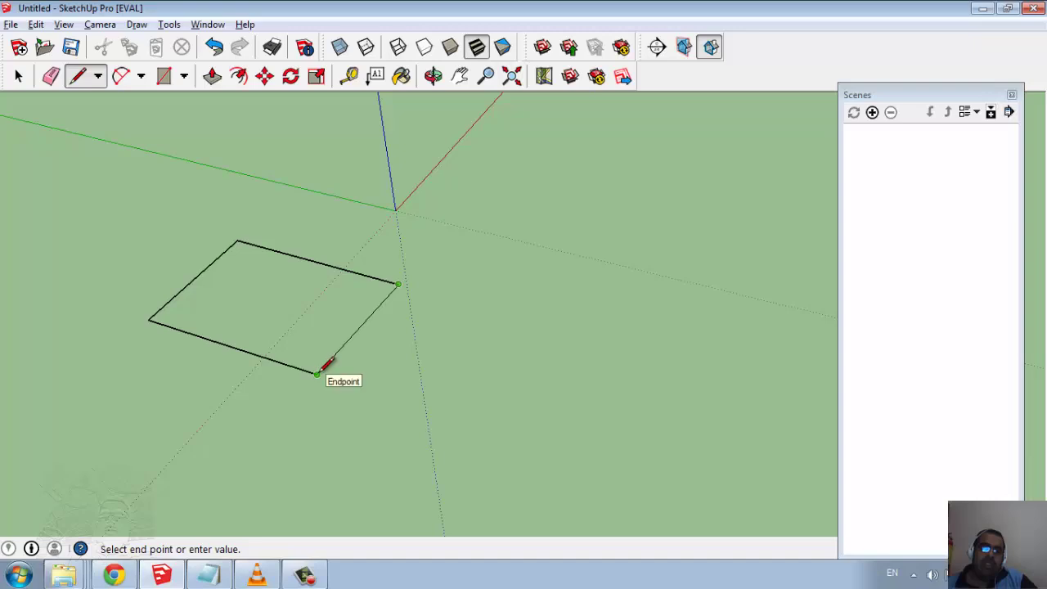
click(318, 374)
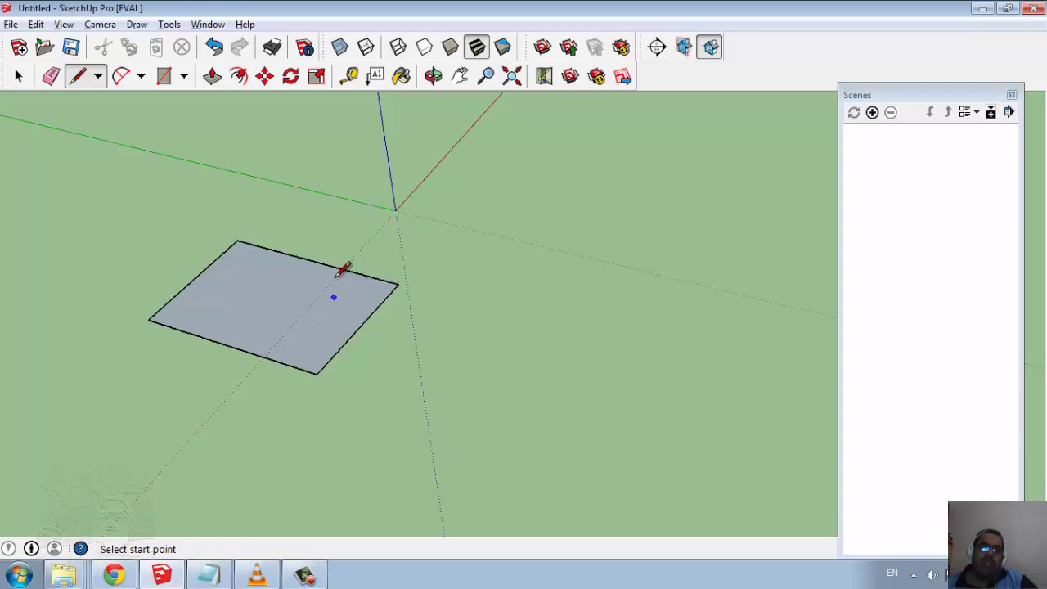
Push/Pull the square face upward into a cube
click(212, 76)
click(286, 270)
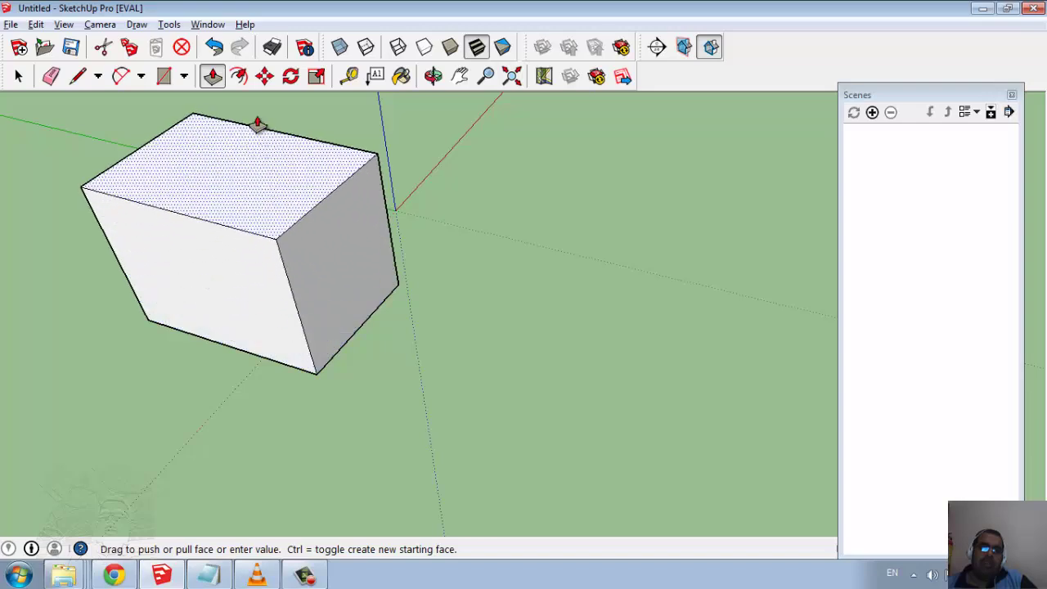
click(245, 108)
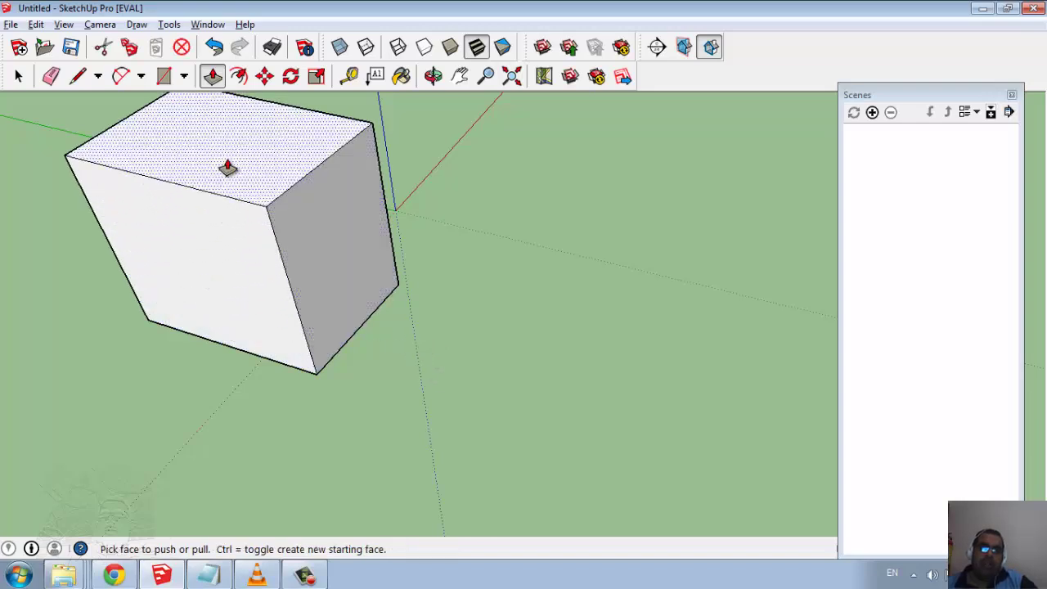
scroll(305, 309, down, 3)
scroll(322, 355, down, 2)
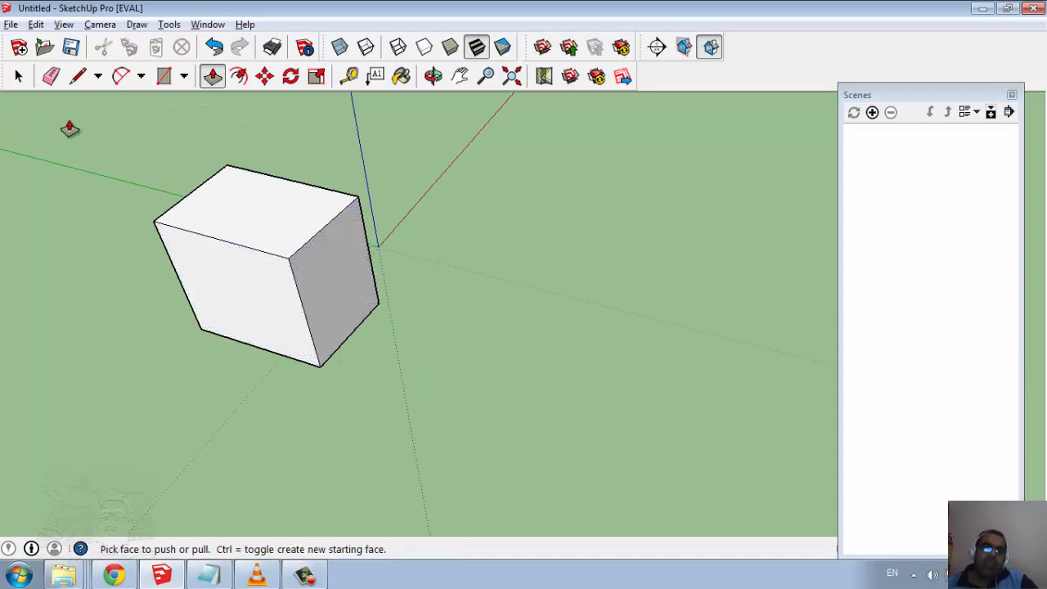
Draw three straight edges of a new outline beside the cube
click(78, 78)
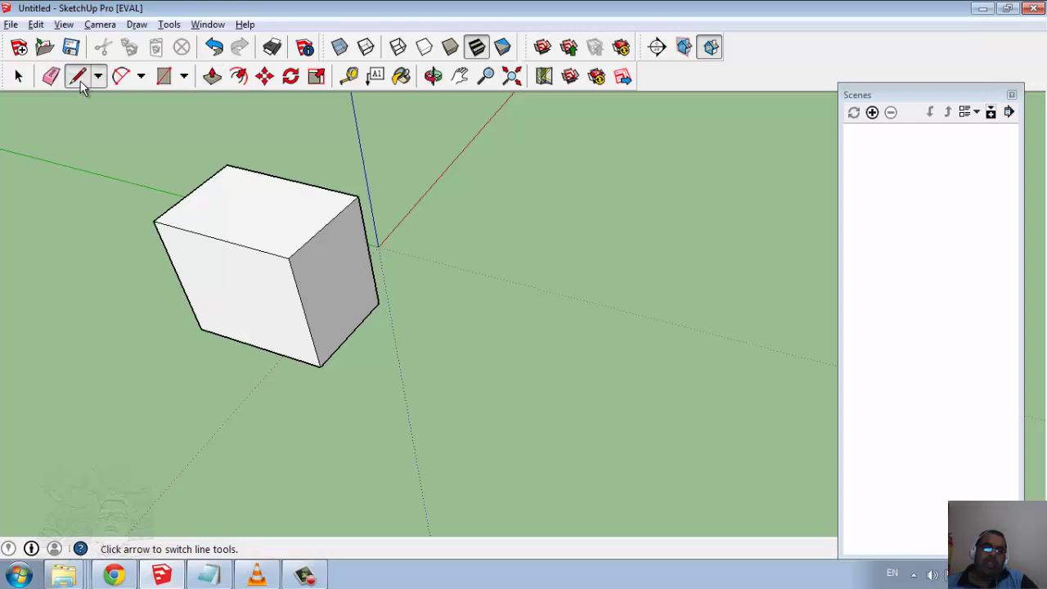
click(457, 251)
click(517, 169)
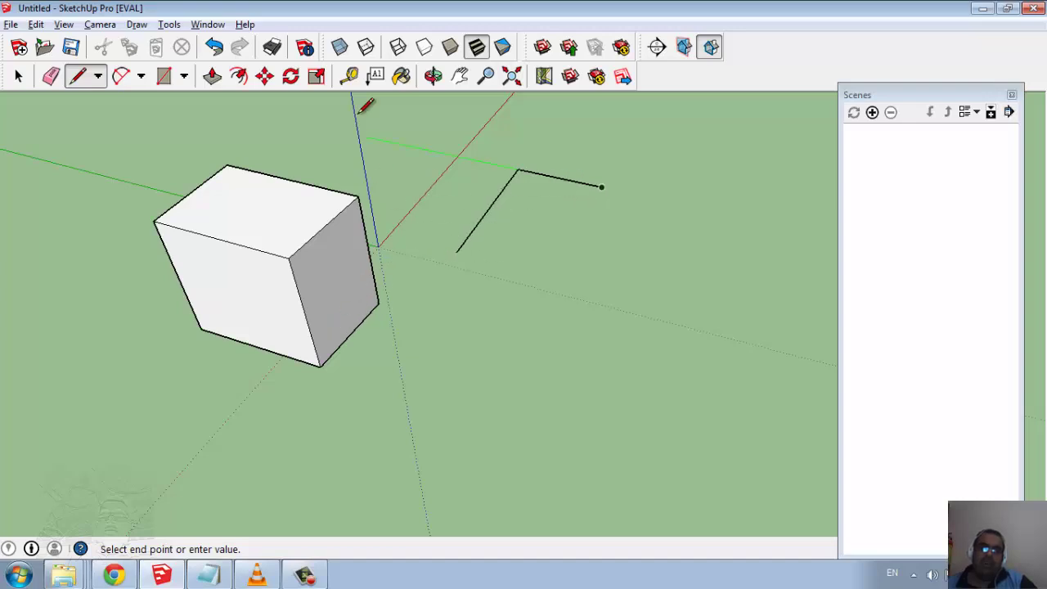
click(562, 260)
Close the outline's open end with a bulging arc, forming a rounded floor face
click(121, 76)
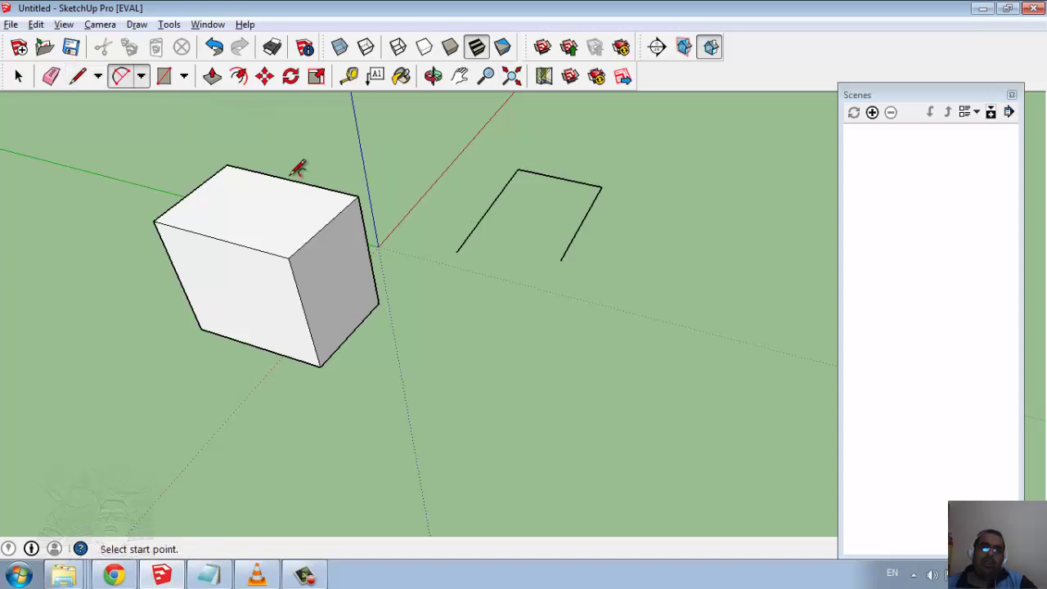
click(456, 251)
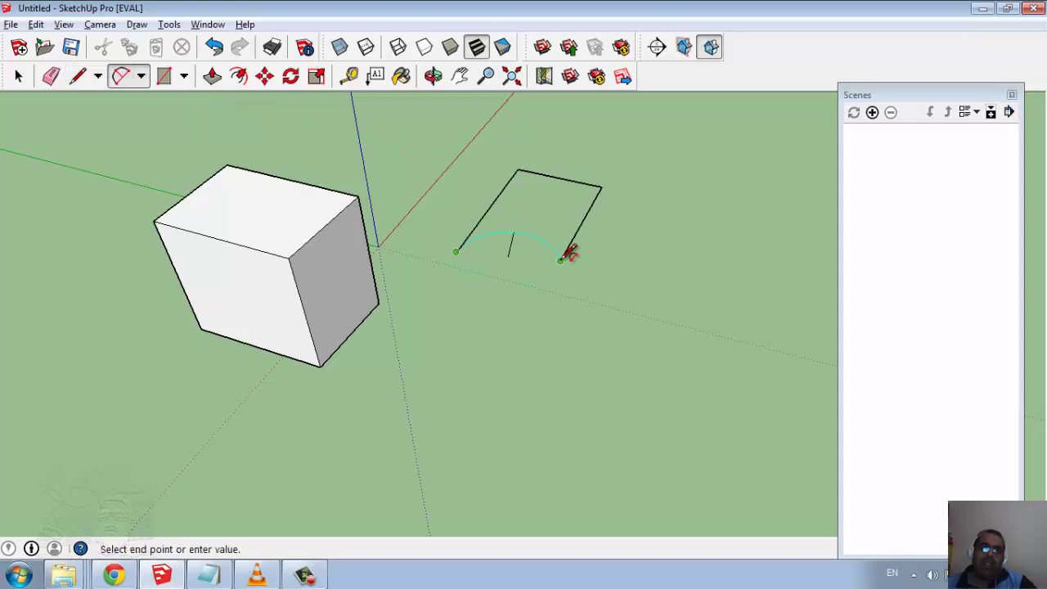
click(561, 261)
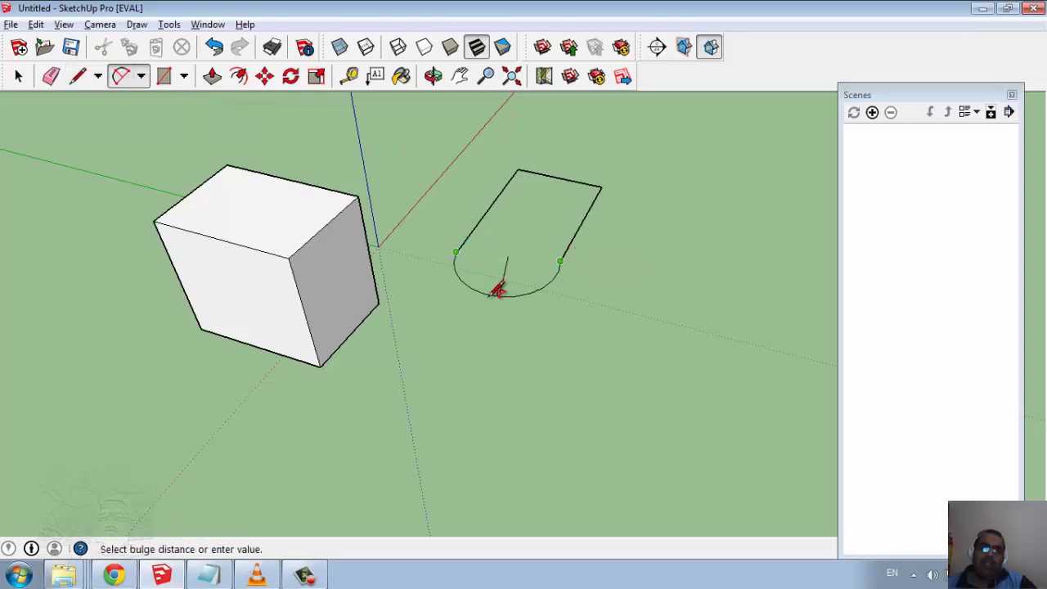
click(505, 295)
scroll(205, 362, down, 2)
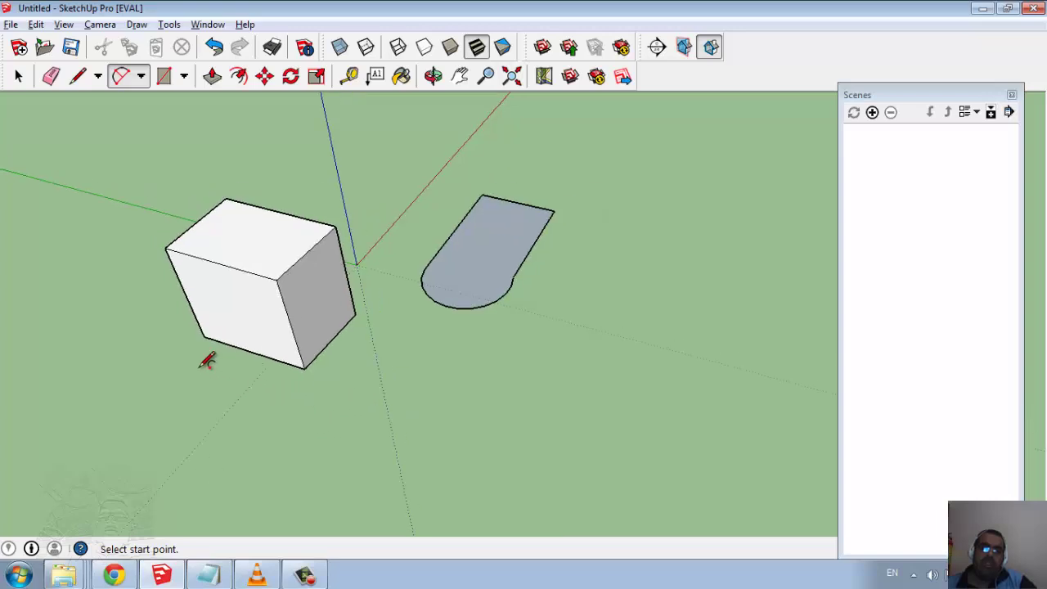
scroll(202, 334, down, 2)
scroll(173, 344, down, 2)
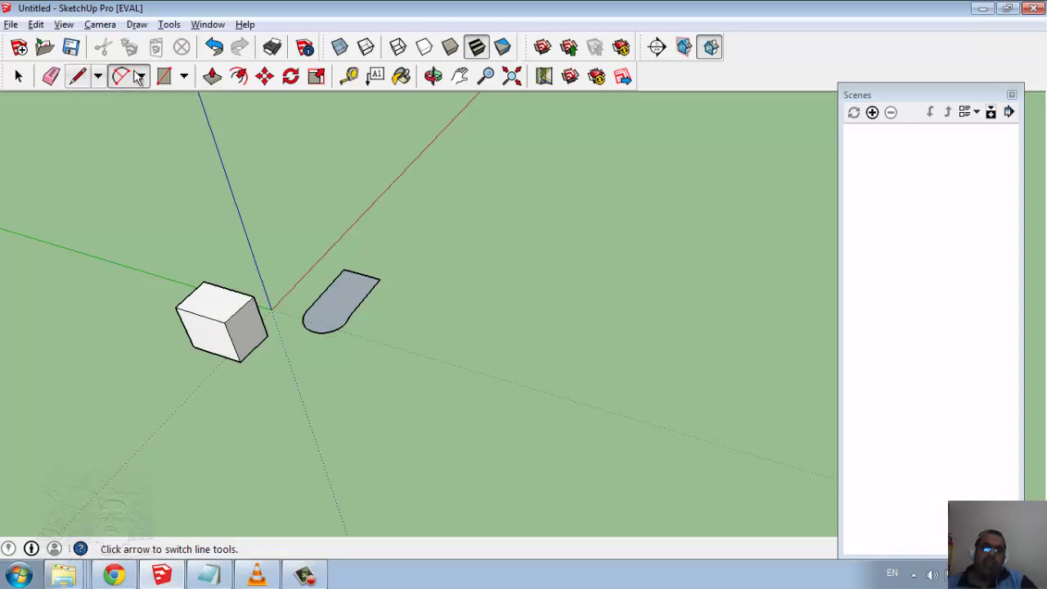
Draw a large rectangle from the rounded shape's straight-end corner and start a line there
click(164, 76)
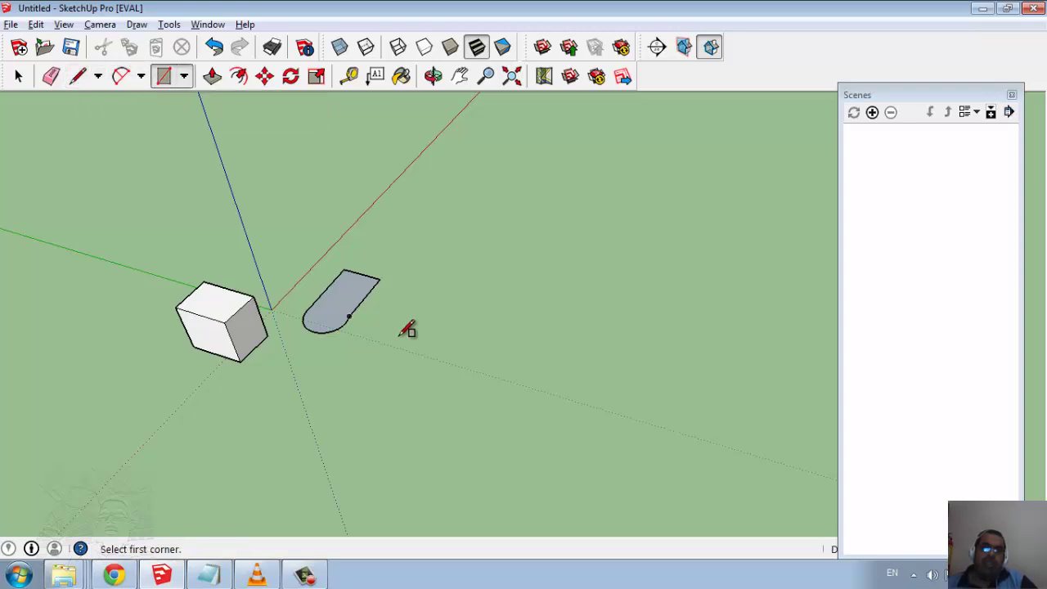
scroll(404, 330, up, 3)
scroll(331, 209, up, 1)
scroll(324, 204, up, 1)
click(316, 226)
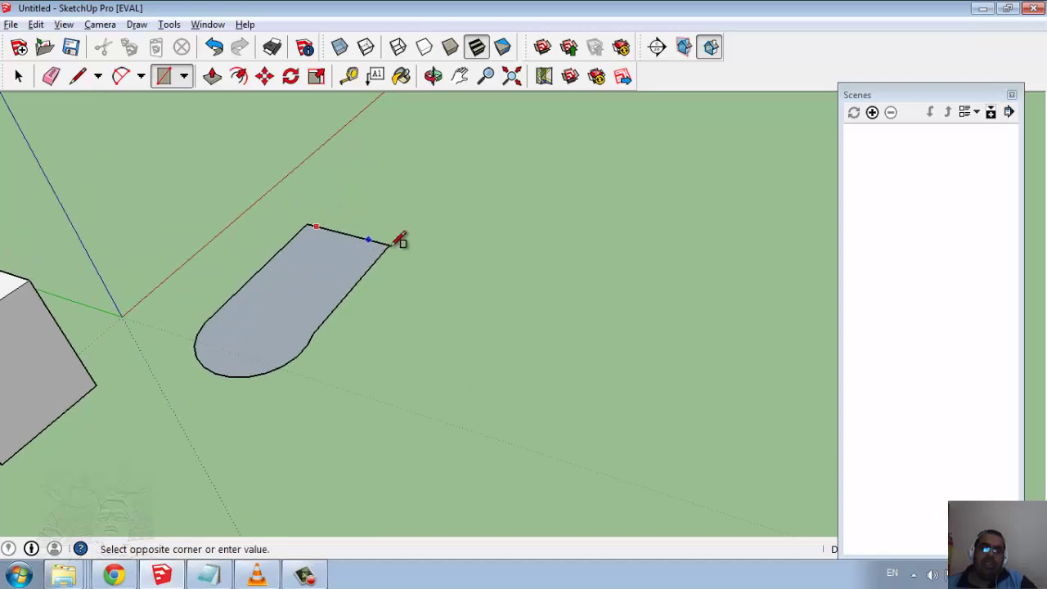
click(596, 144)
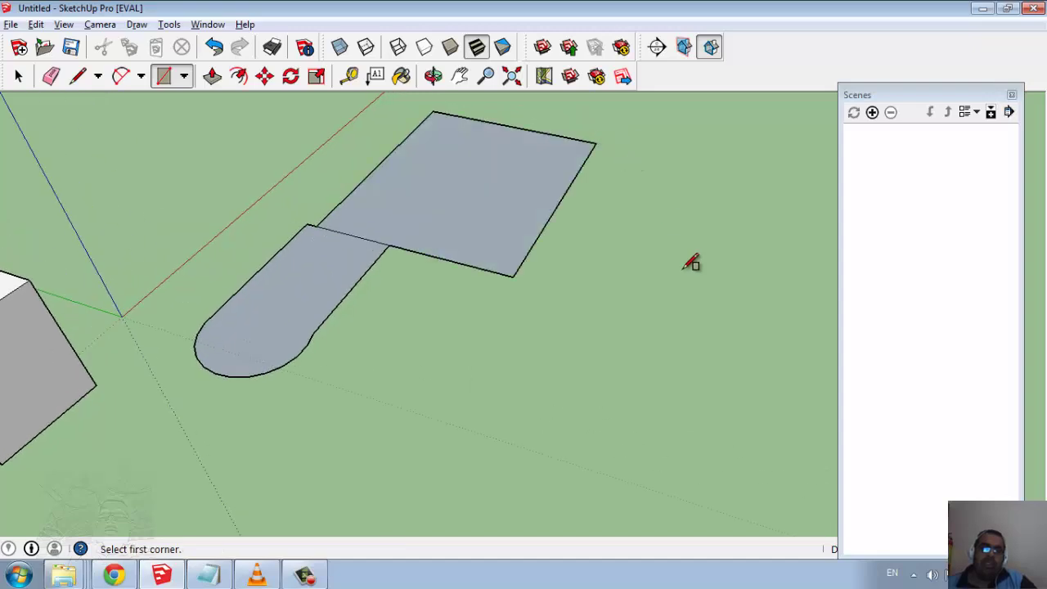
click(78, 76)
click(318, 225)
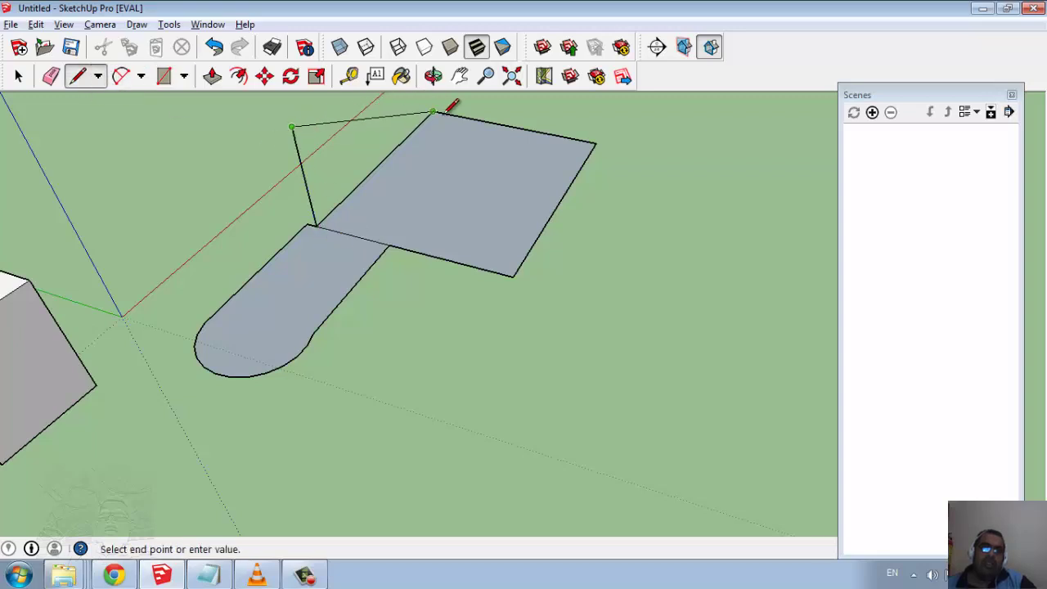
Draw a line from the rectangle's corner to close the first wall face
mouse_move(444, 102)
middle_down()
mouse_move(502, 248)
mouse_move(477, 280)
middle_up()
middle_drag(270, 441, 168, 340)
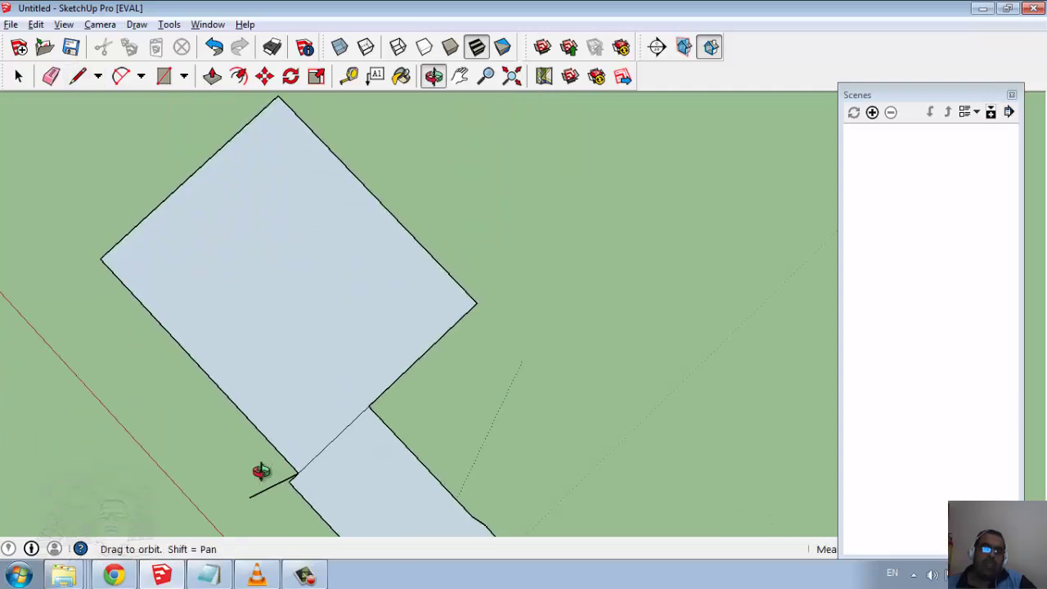
mouse_move(243, 422)
middle_down()
mouse_move(143, 346)
mouse_move(159, 158)
mouse_move(21, 128)
mouse_move(226, 153)
middle_up()
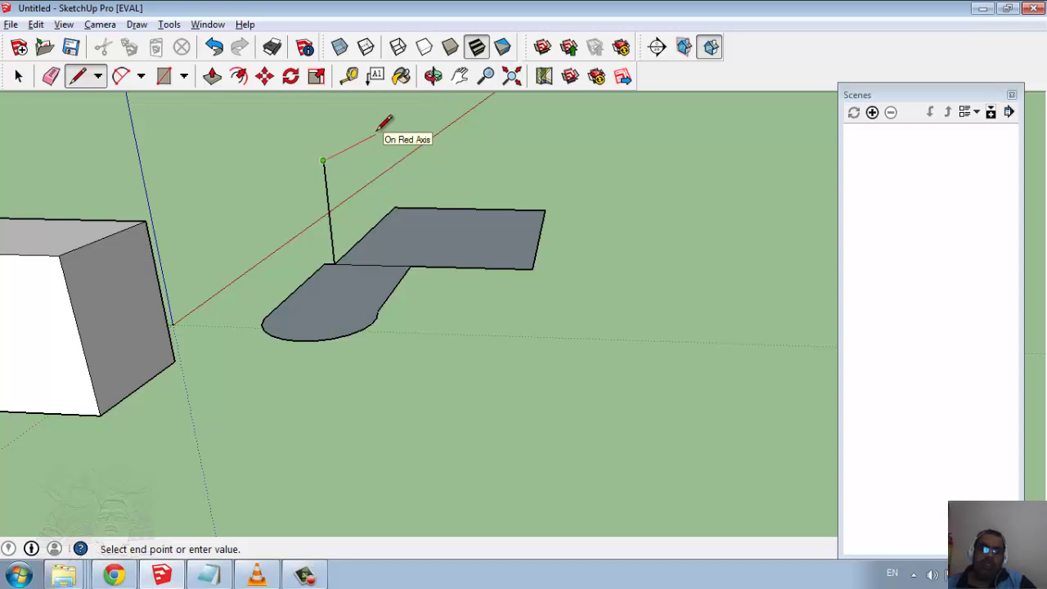
key(Escape)
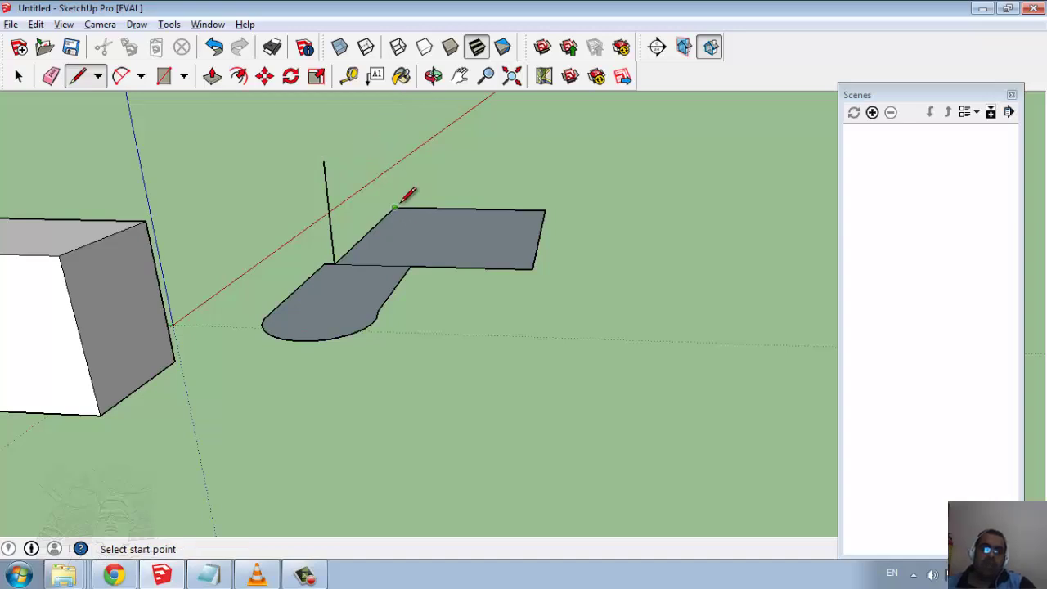
click(395, 207)
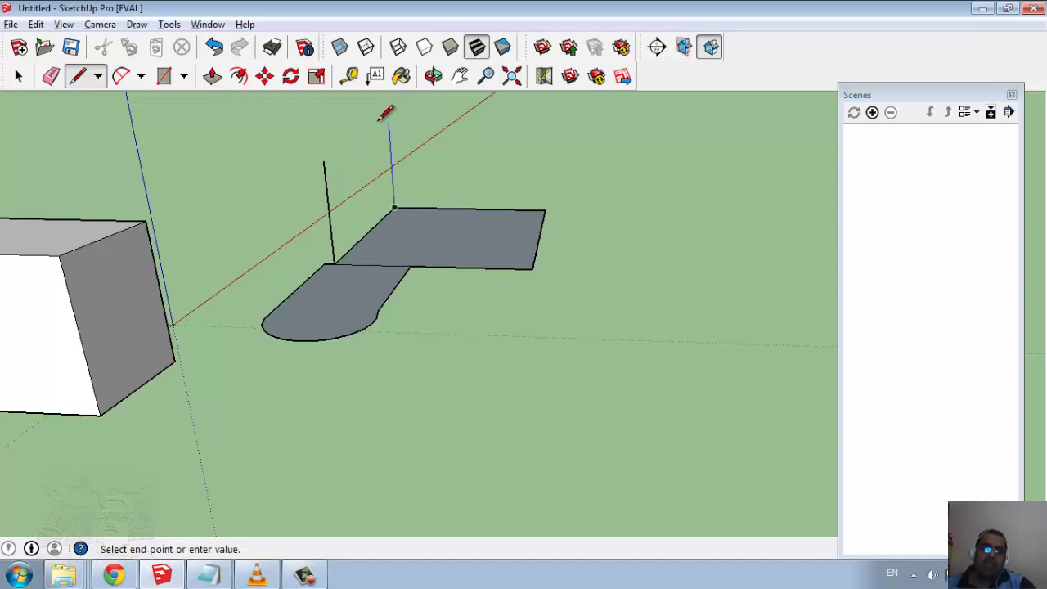
click(324, 161)
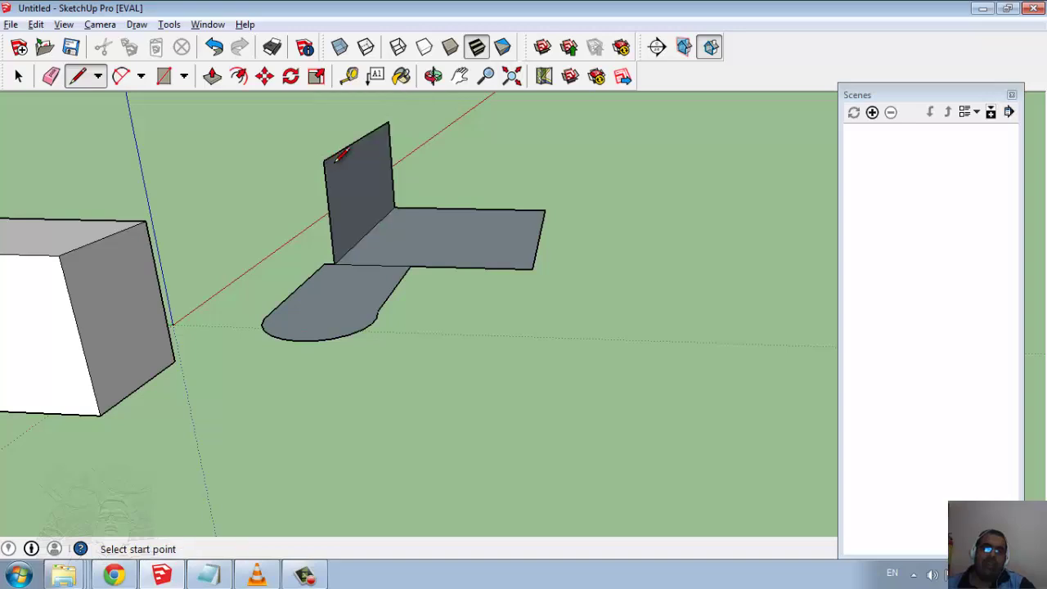
Draw vertical corner edges and close the side wall face
click(532, 268)
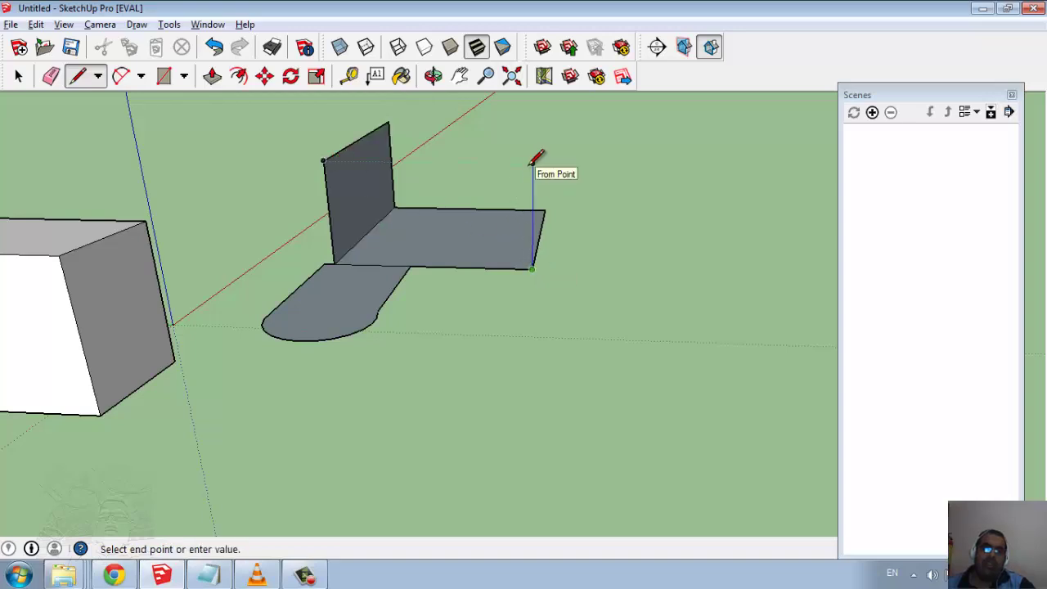
click(531, 163)
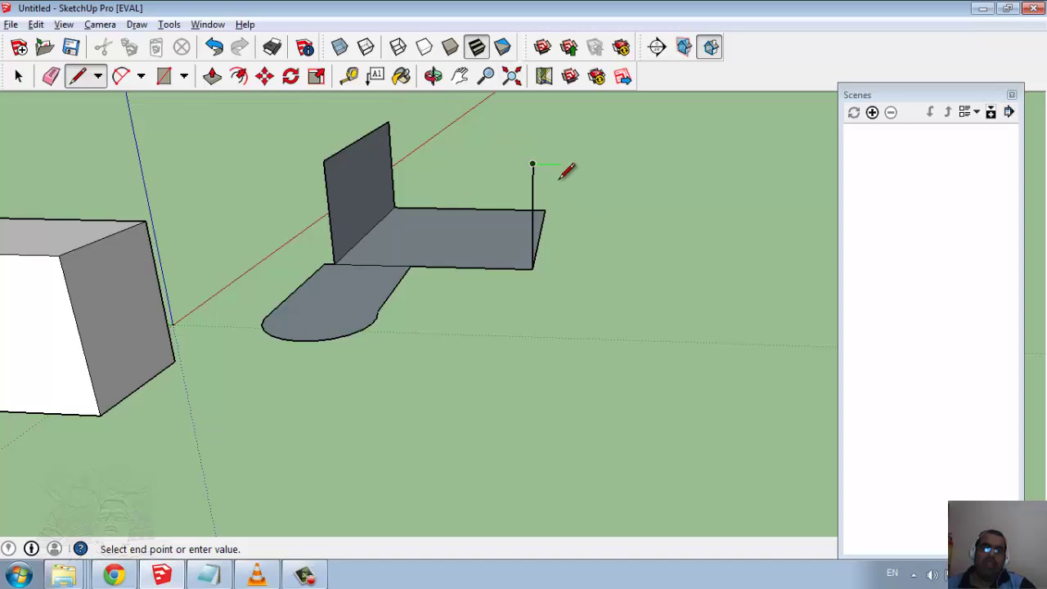
key(Escape)
click(545, 211)
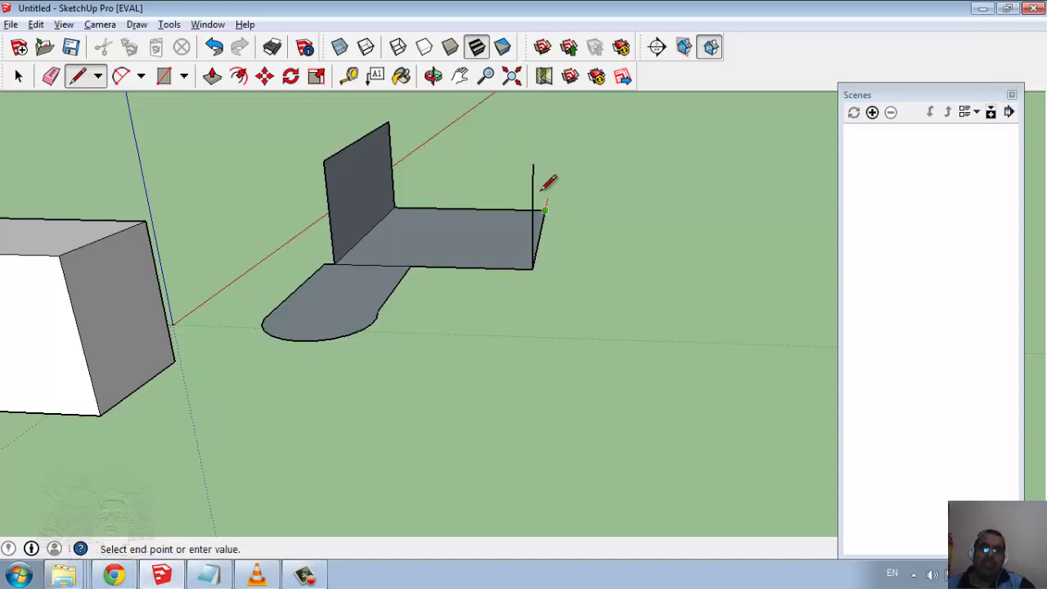
click(544, 128)
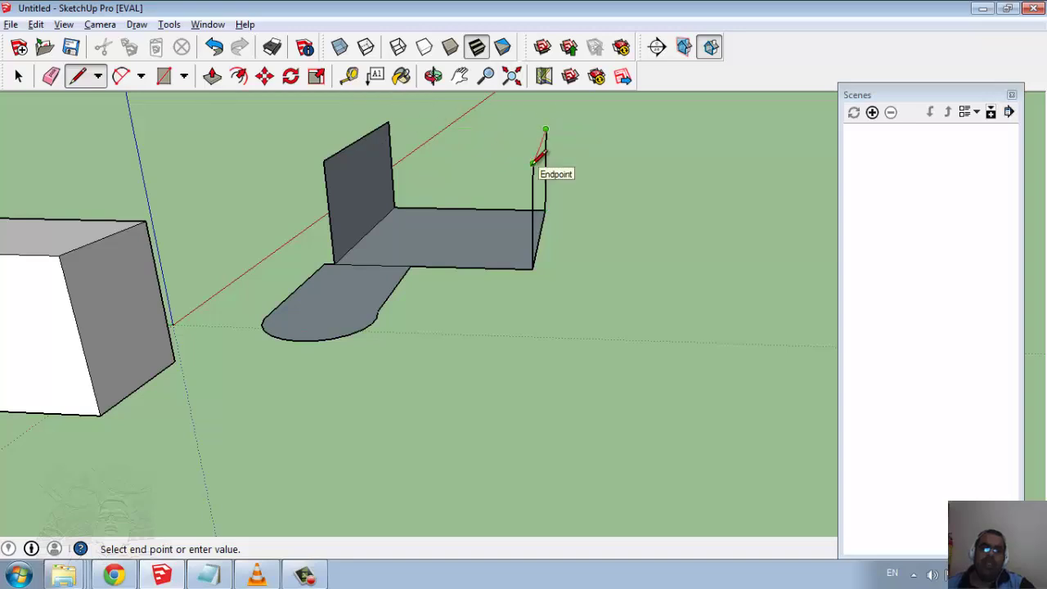
click(532, 163)
Connect the wall tops to close the back and front walls, completing the open box
click(545, 129)
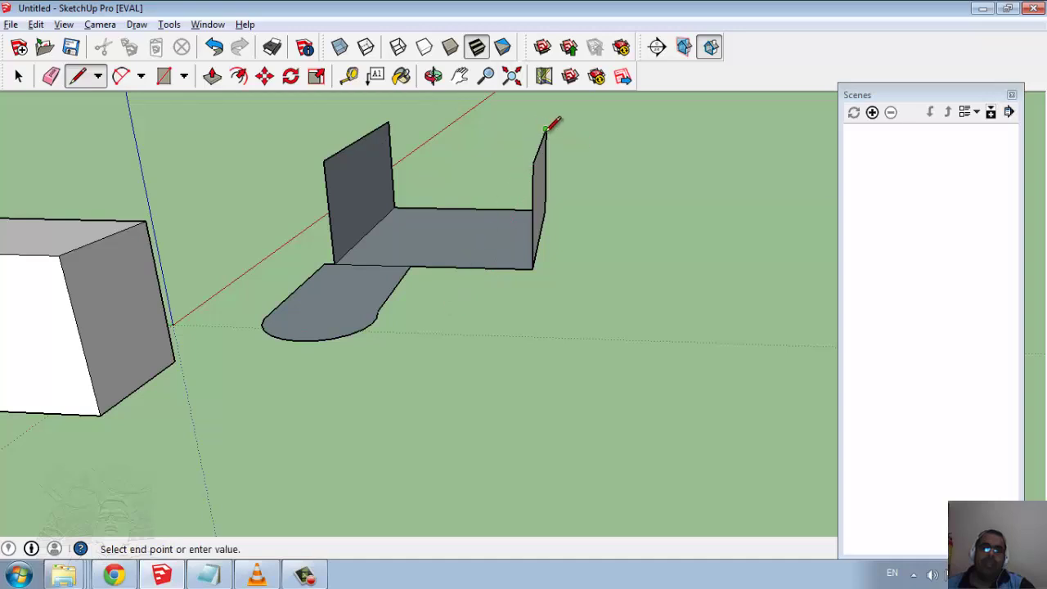
click(389, 121)
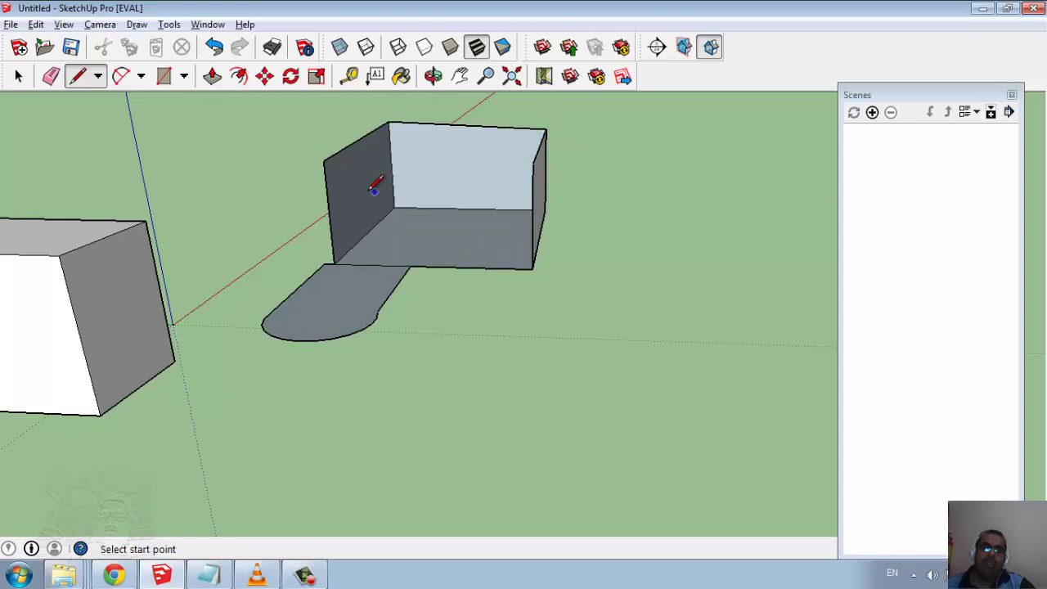
click(324, 161)
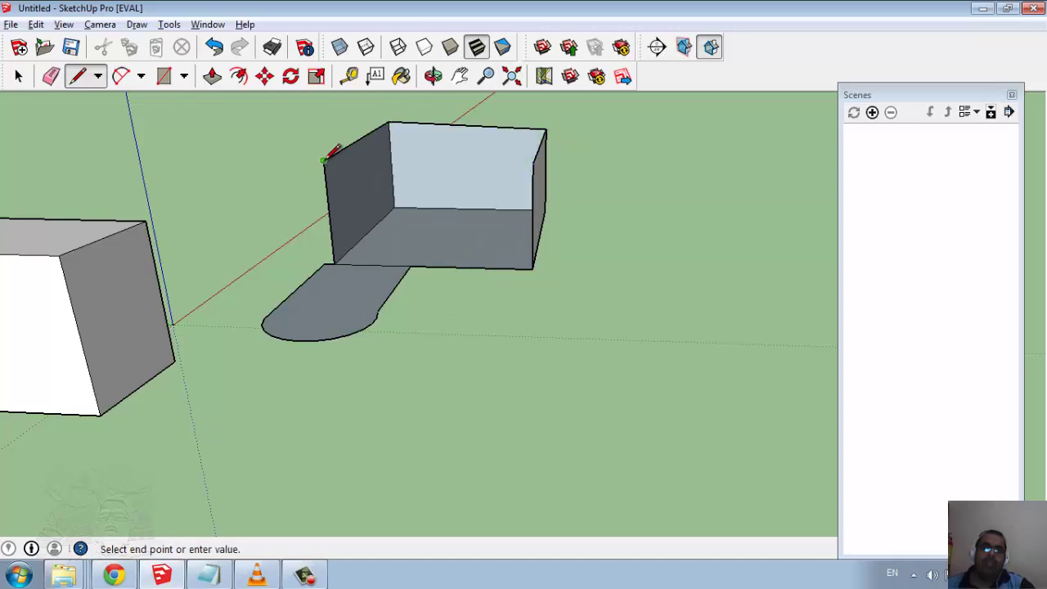
click(533, 162)
middle_drag(603, 204, 570, 158)
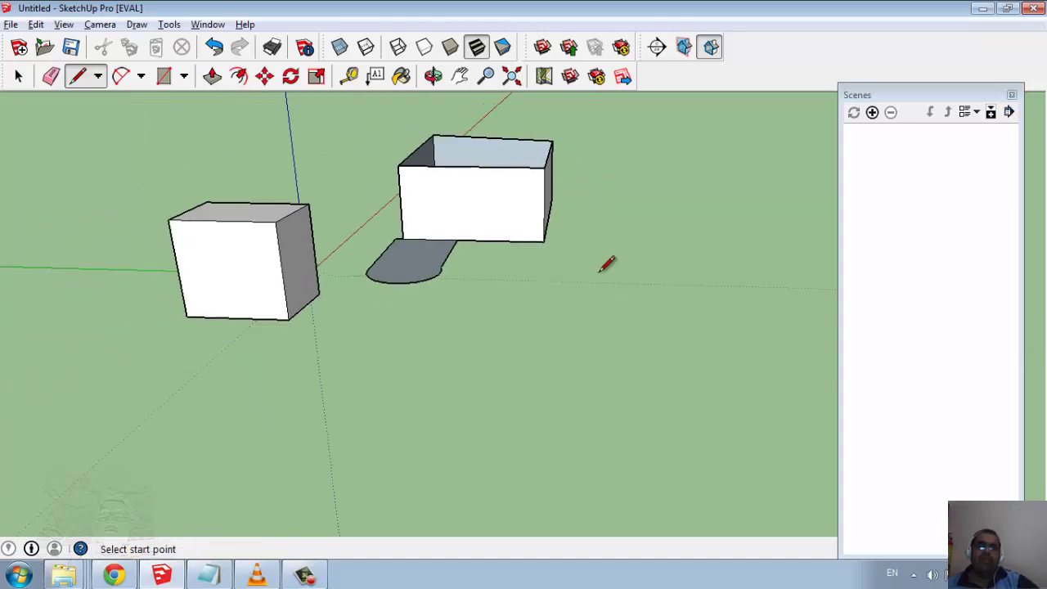
middle_drag(495, 326, 354, 325)
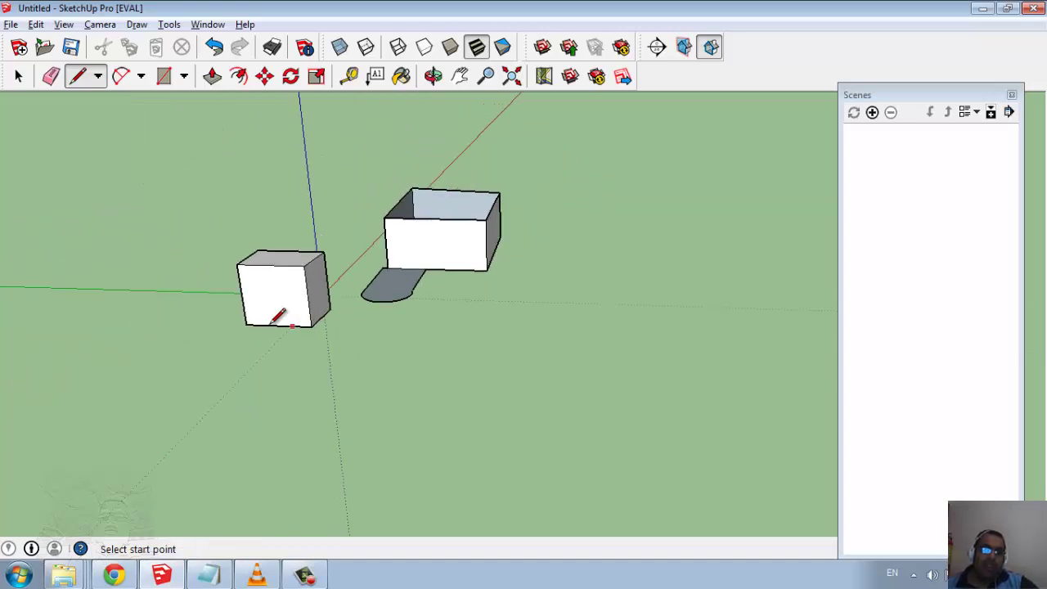
middle_drag(278, 318, 202, 296)
middle_drag(193, 229, 225, 312)
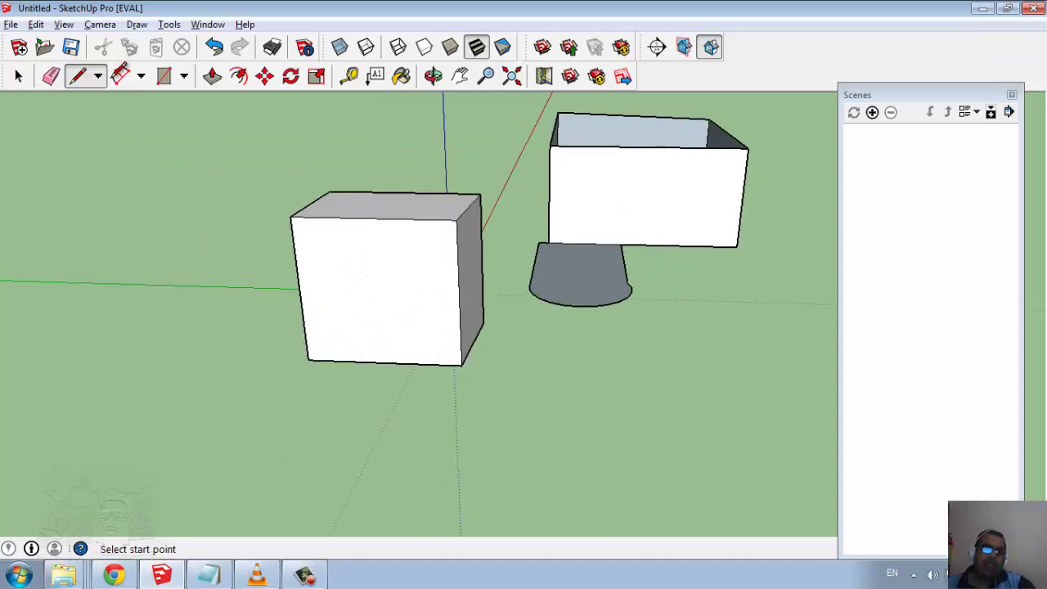
Split the cube's front face with a horizontal line at mid-height
click(305, 287)
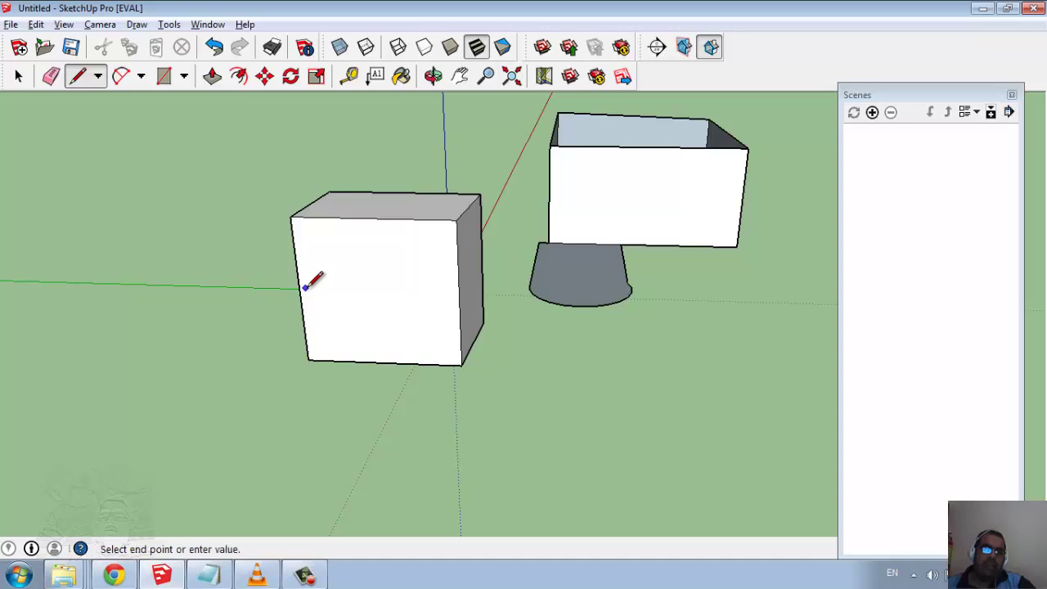
key(Escape)
click(300, 291)
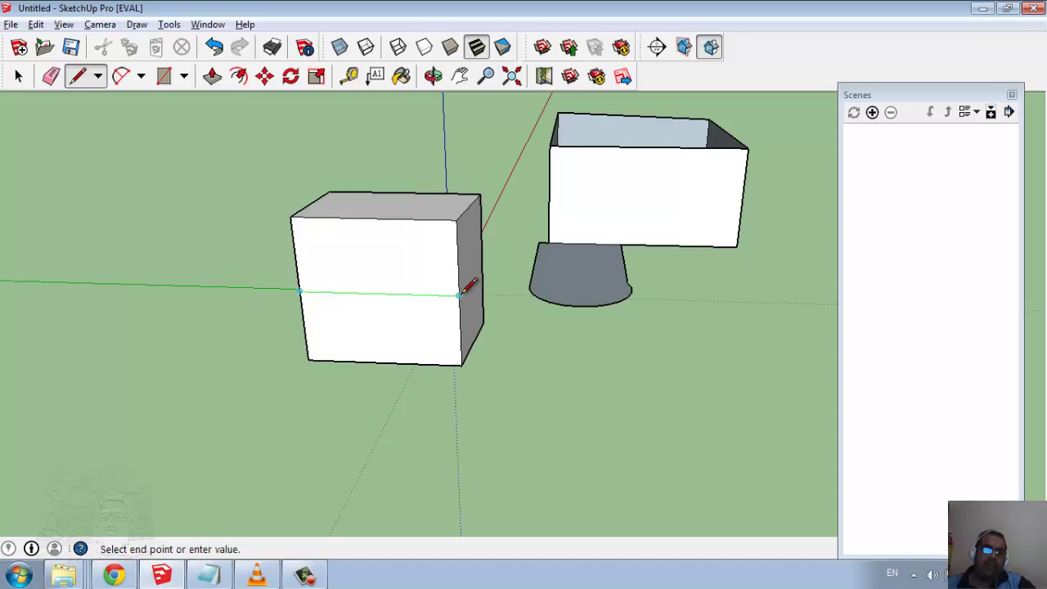
click(460, 294)
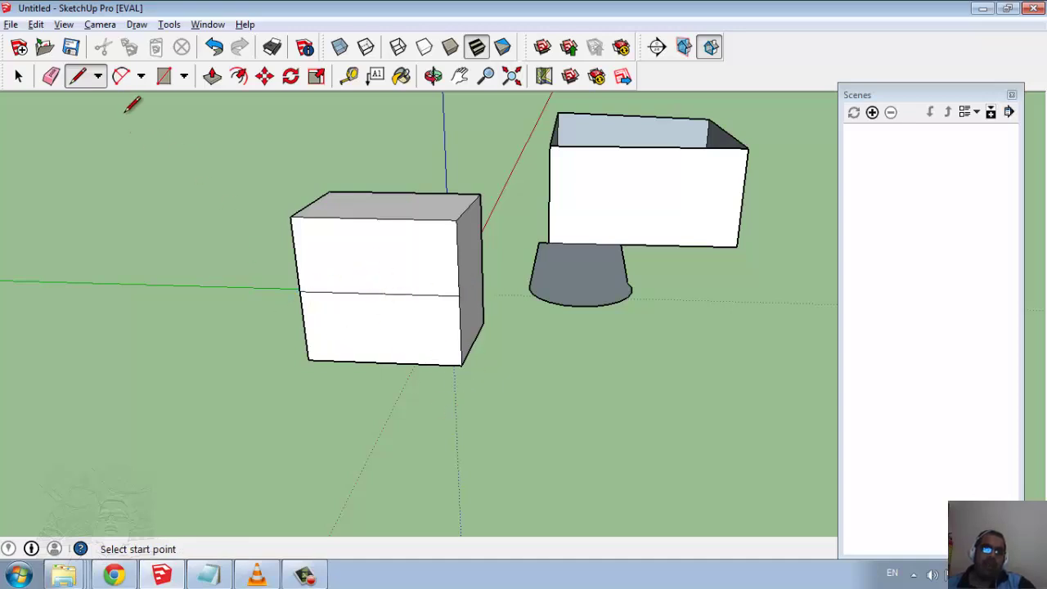
Push/Pull the lower front face forward into a long block and lower its top
click(212, 76)
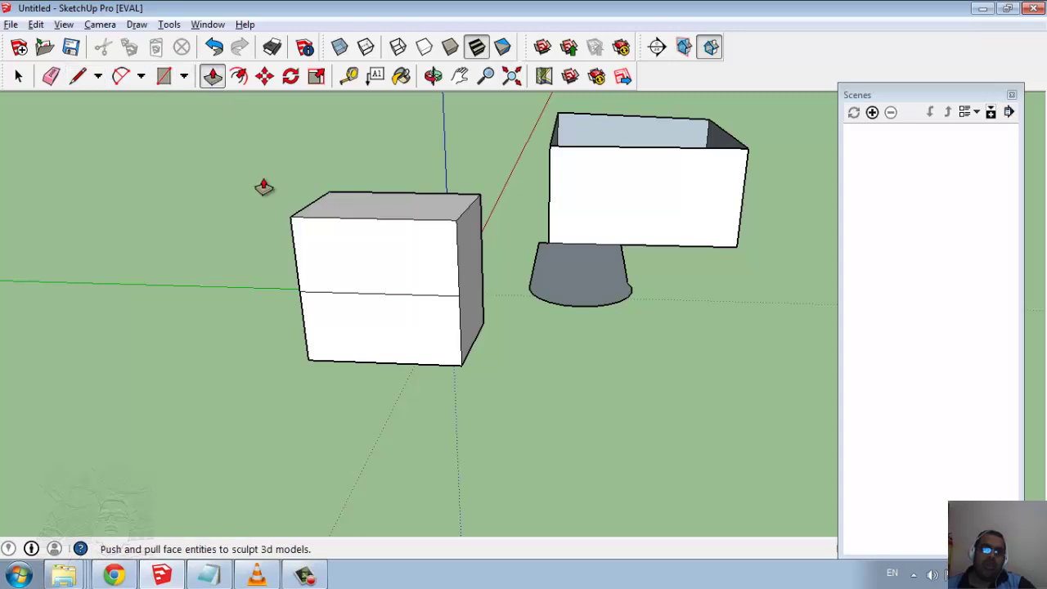
click(348, 319)
click(237, 417)
click(299, 355)
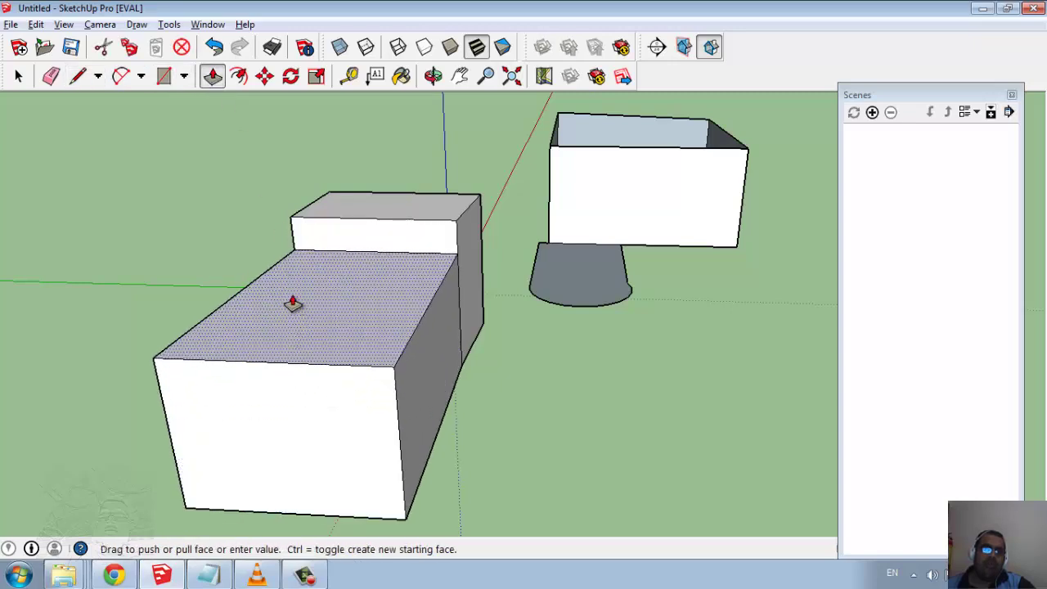
click(307, 393)
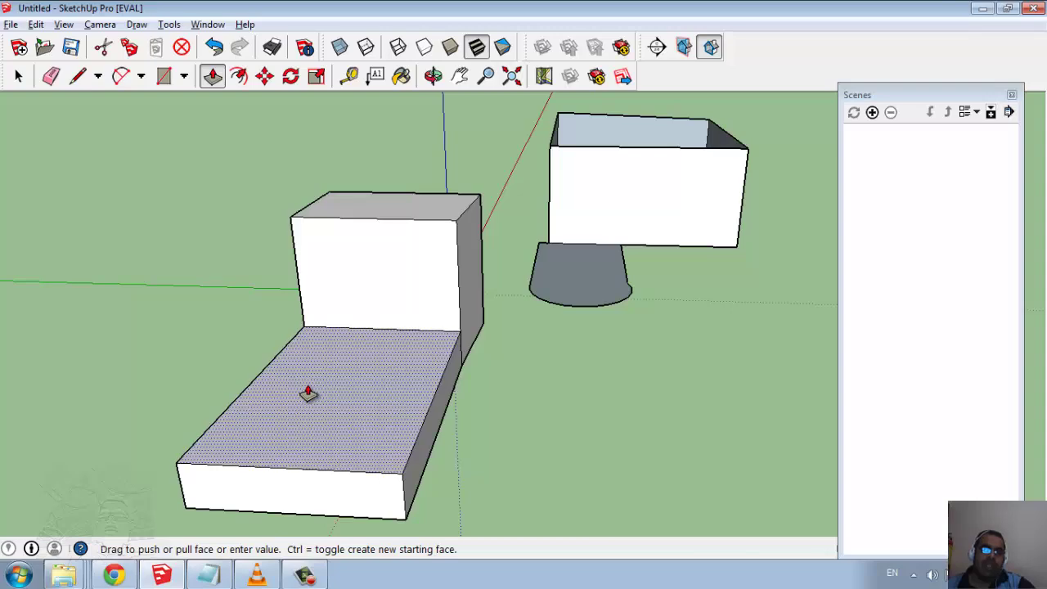
click(305, 331)
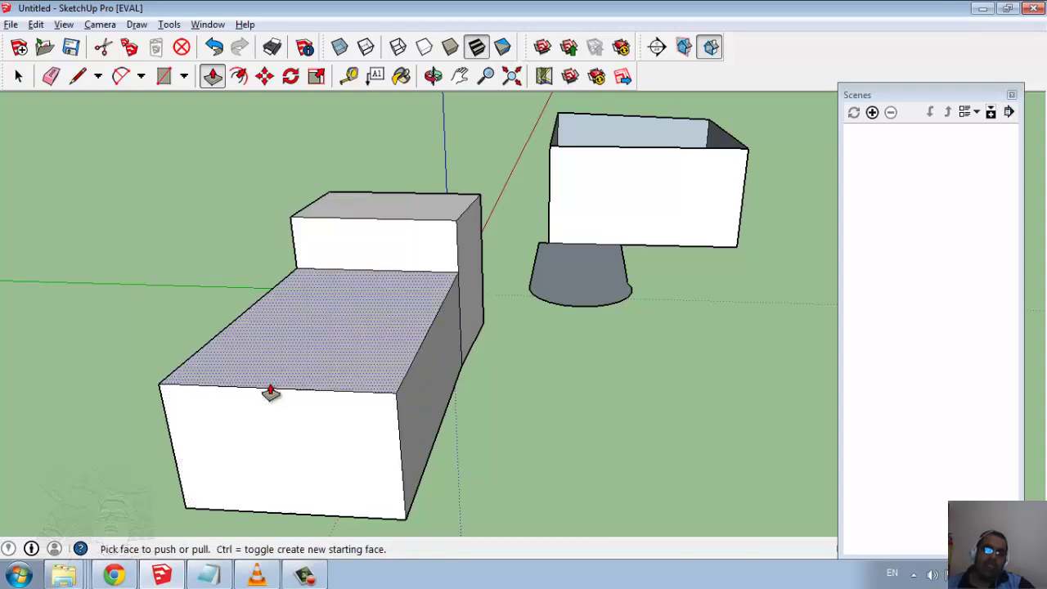
click(287, 81)
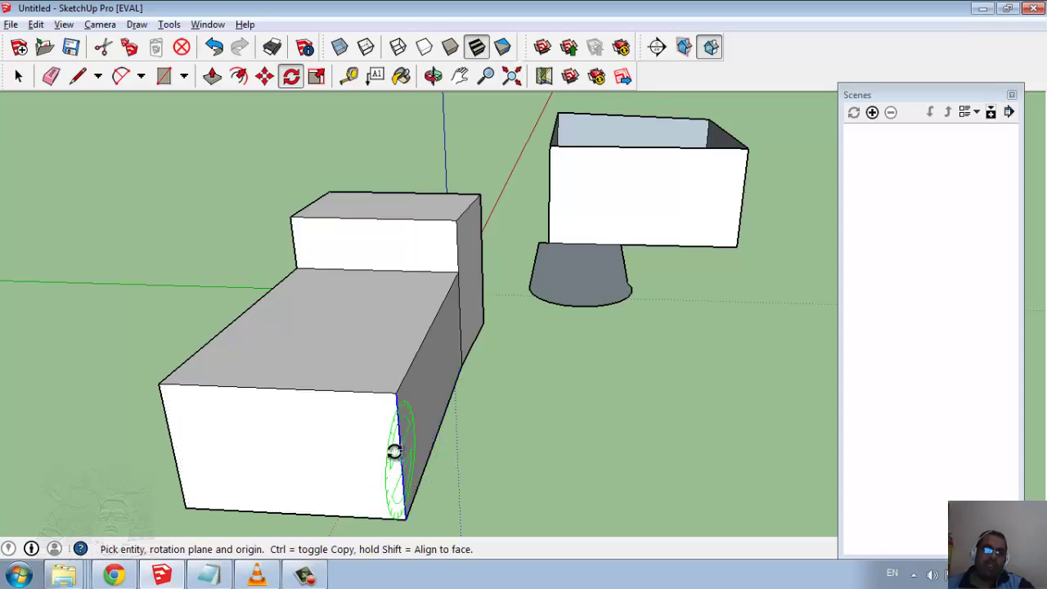
drag(334, 454, 333, 460)
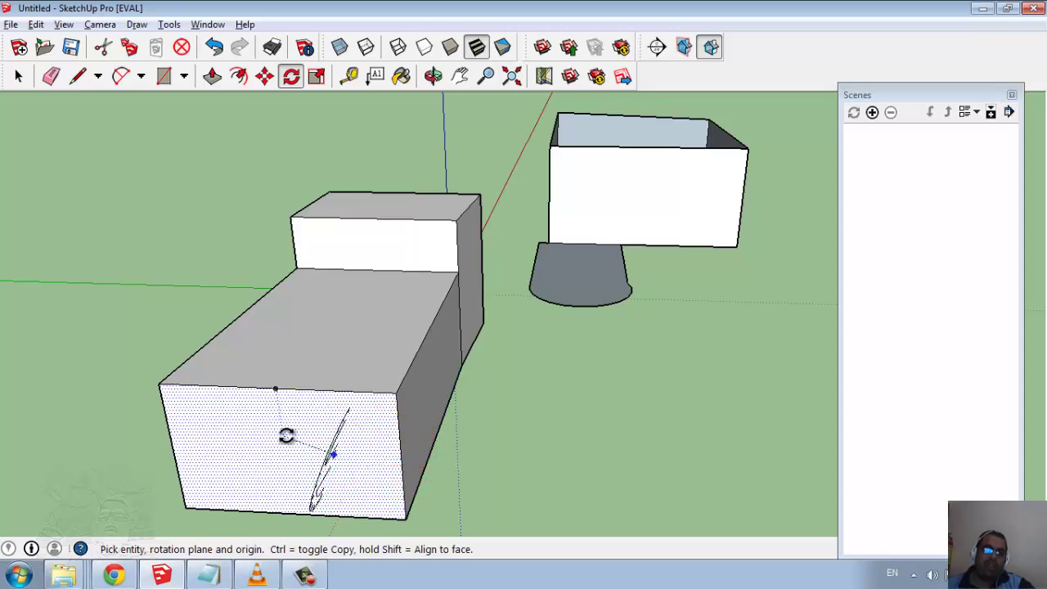
key(ctrl+z)
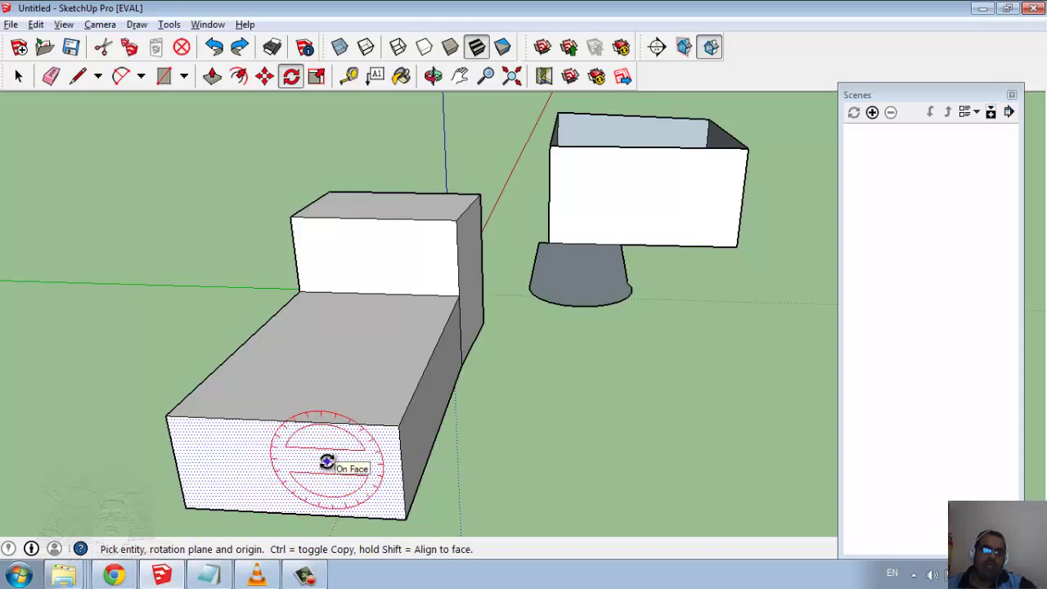
click(326, 462)
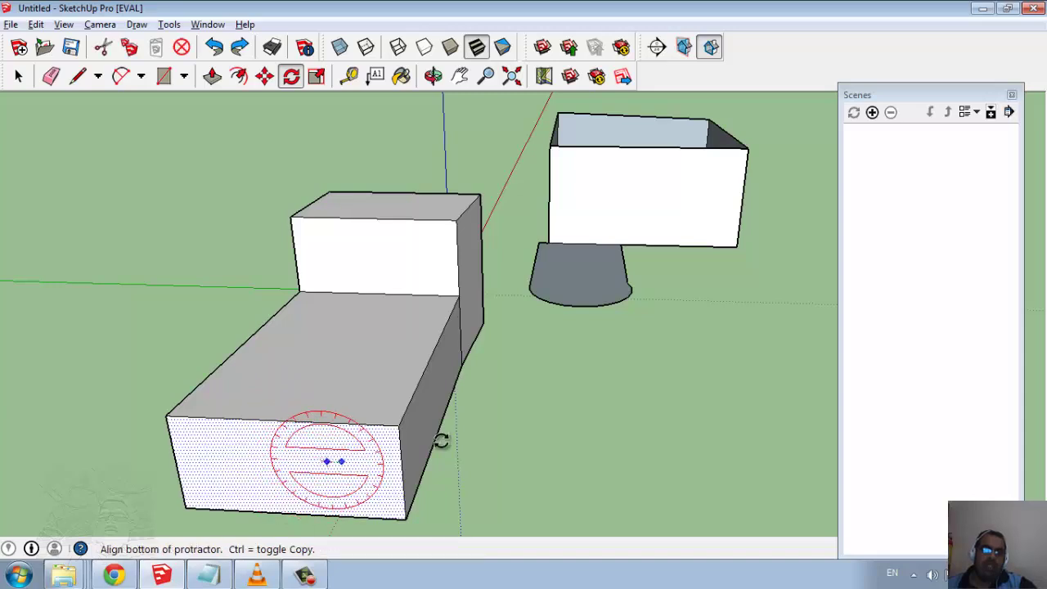
click(498, 427)
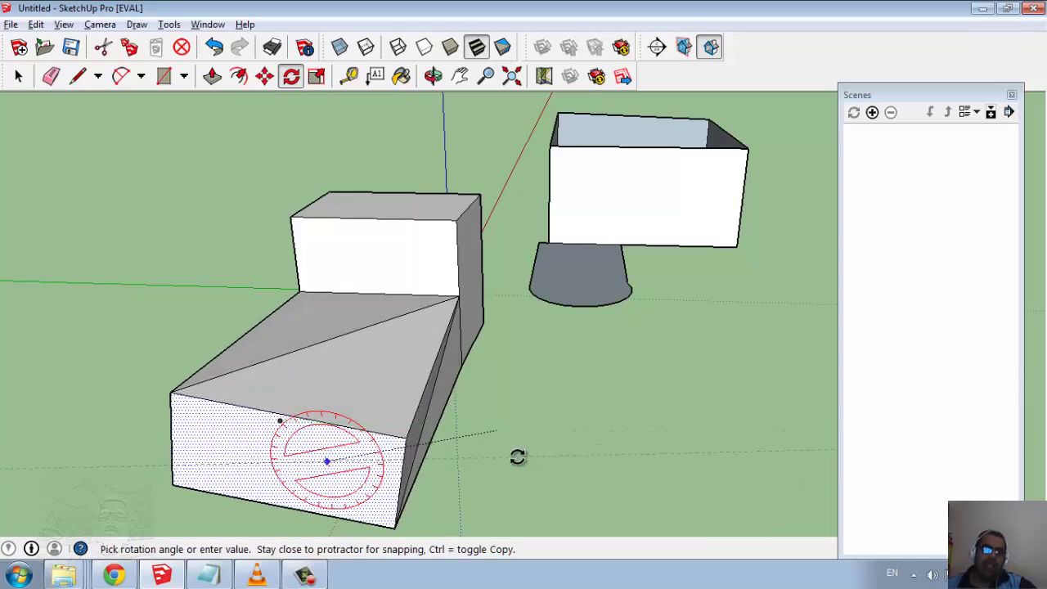
key(ctrl+z)
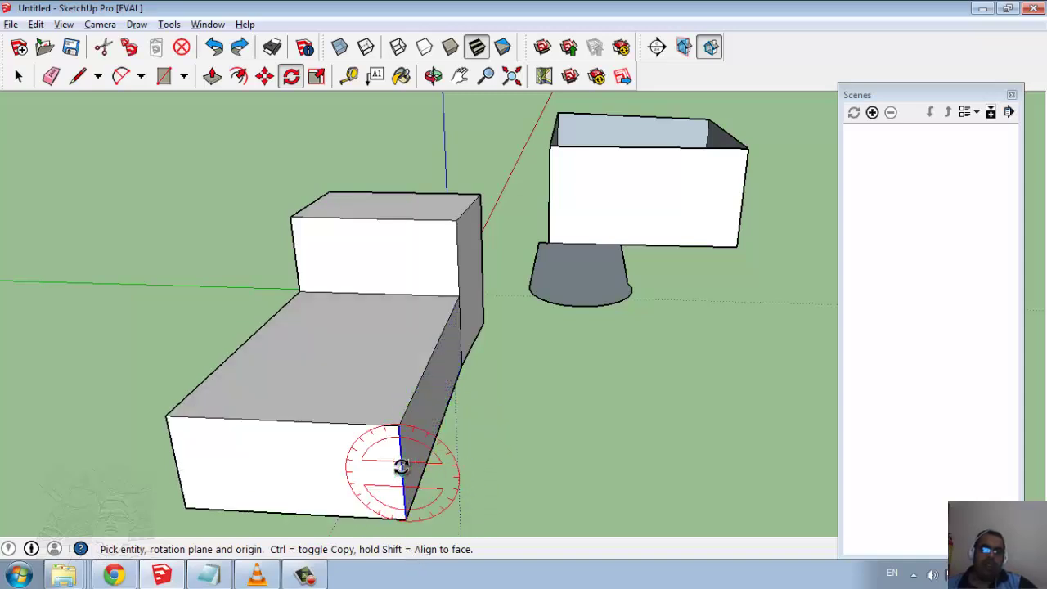
click(402, 469)
click(573, 455)
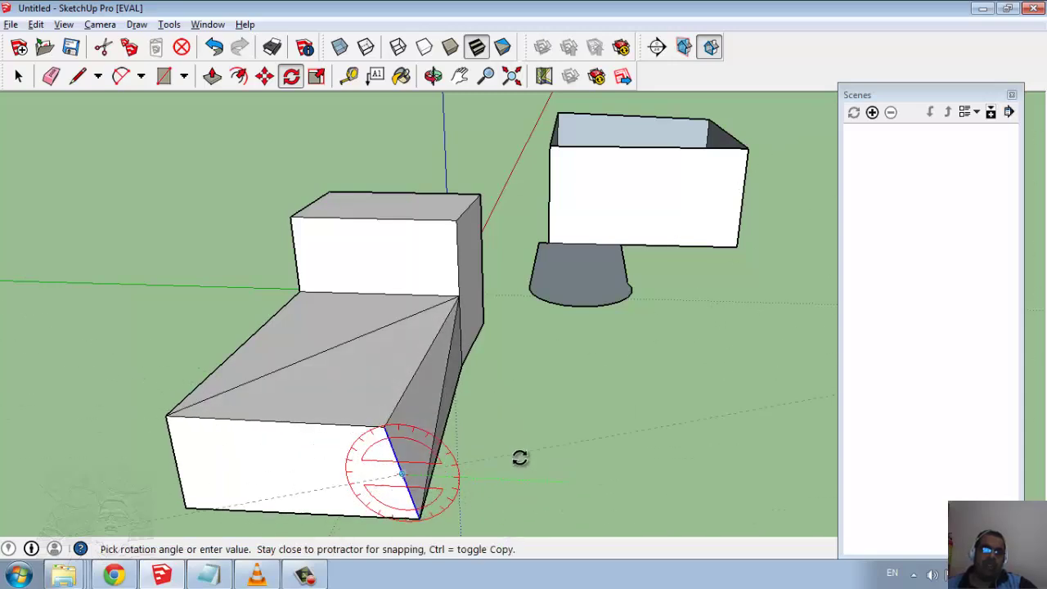
key(Escape)
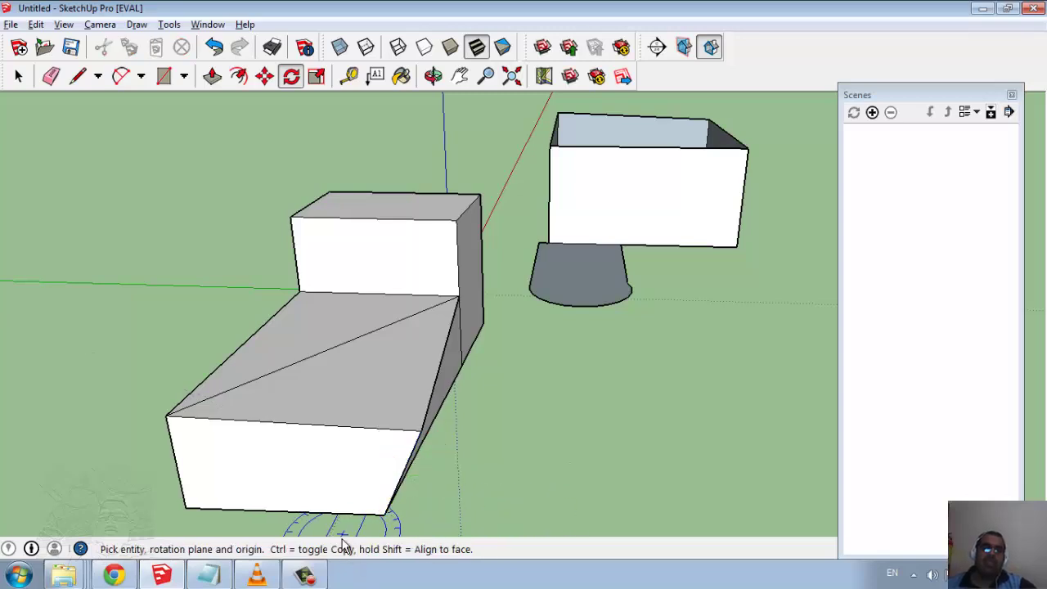
key(ctrl+z)
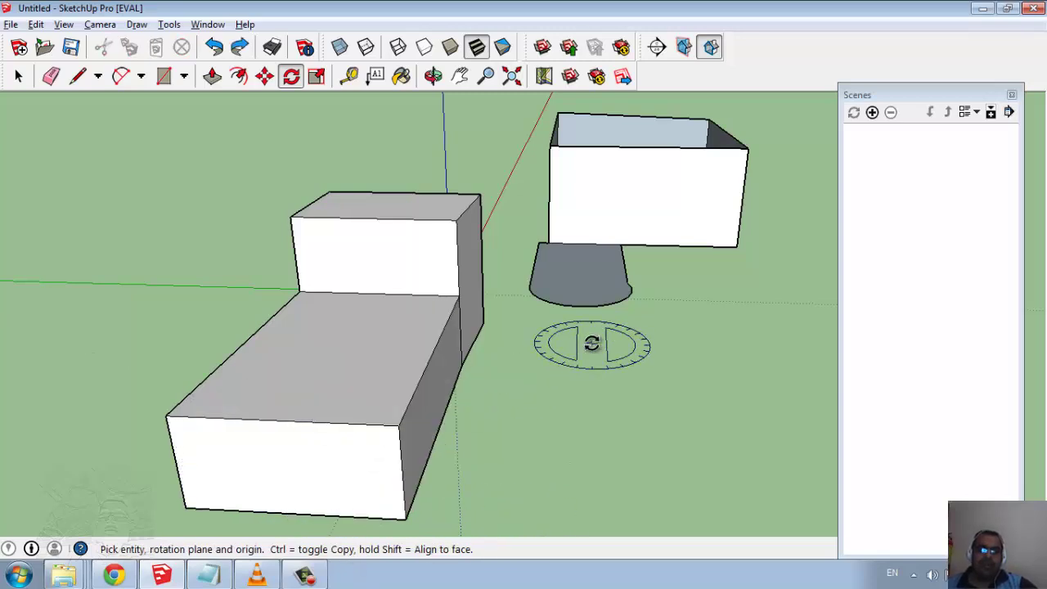
Move the long block's front face further out to lengthen it
click(265, 76)
click(293, 467)
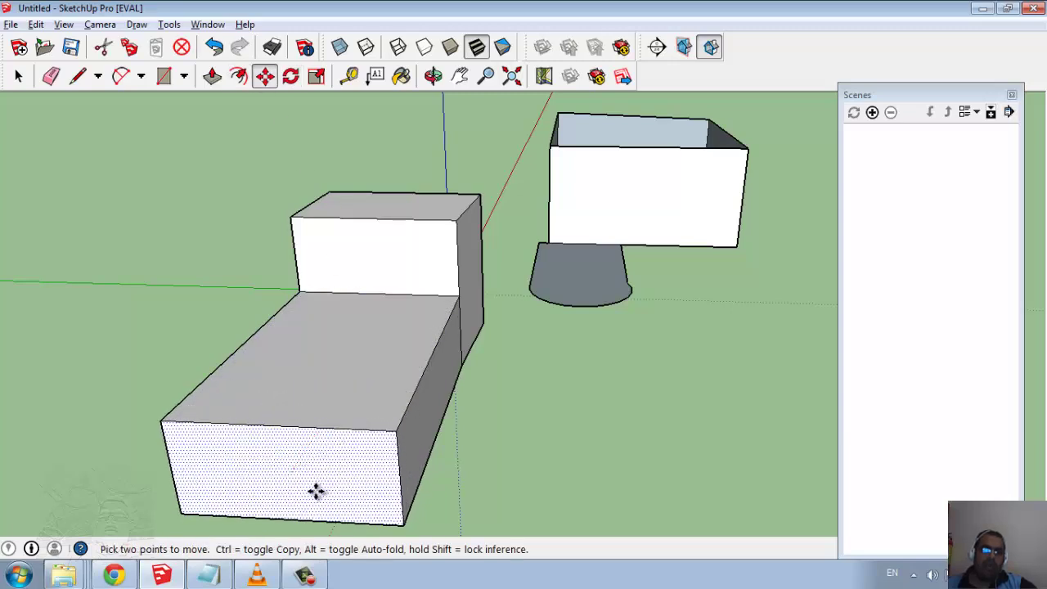
click(315, 462)
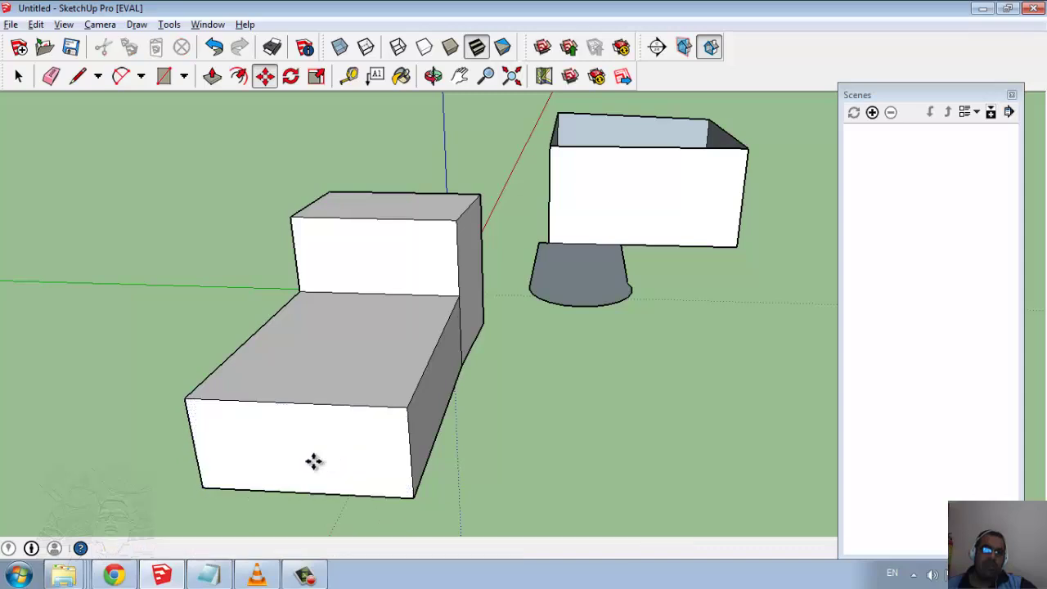
Scale the front face down from two opposite corner grips
click(317, 76)
click(295, 462)
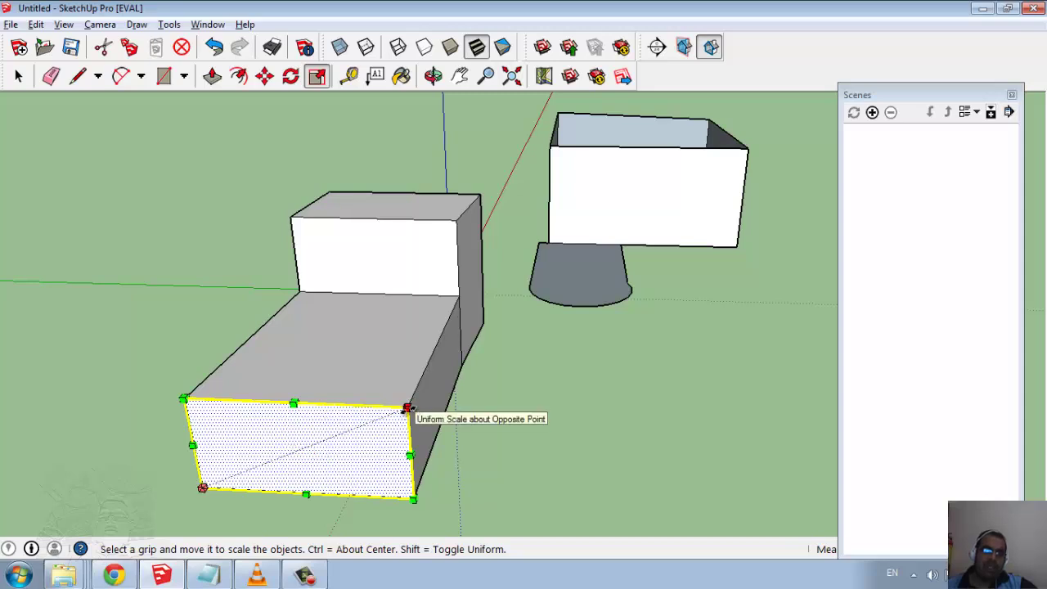
drag(408, 407, 345, 433)
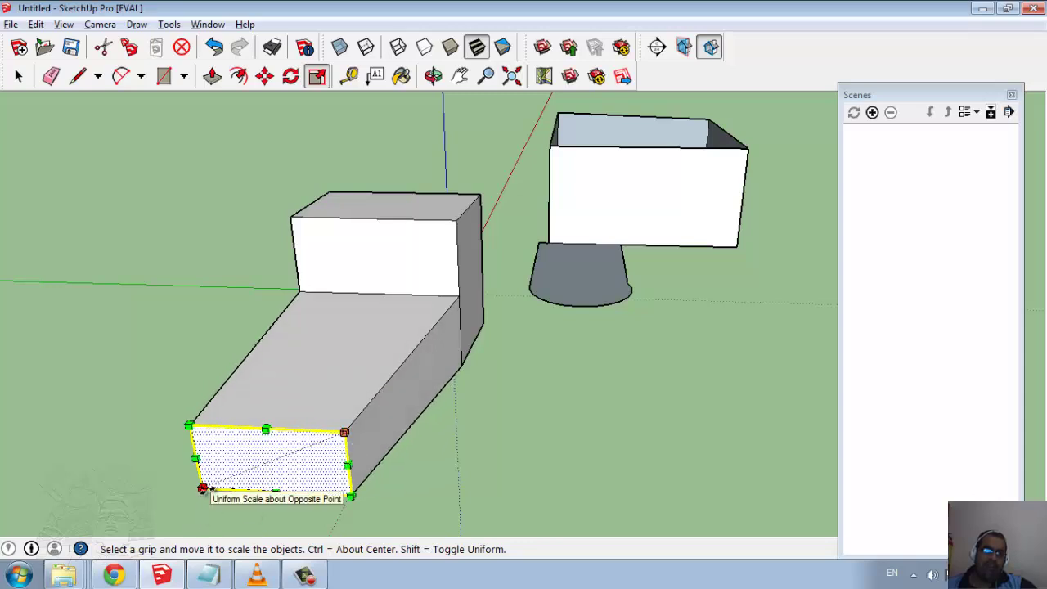
drag(200, 489, 268, 462)
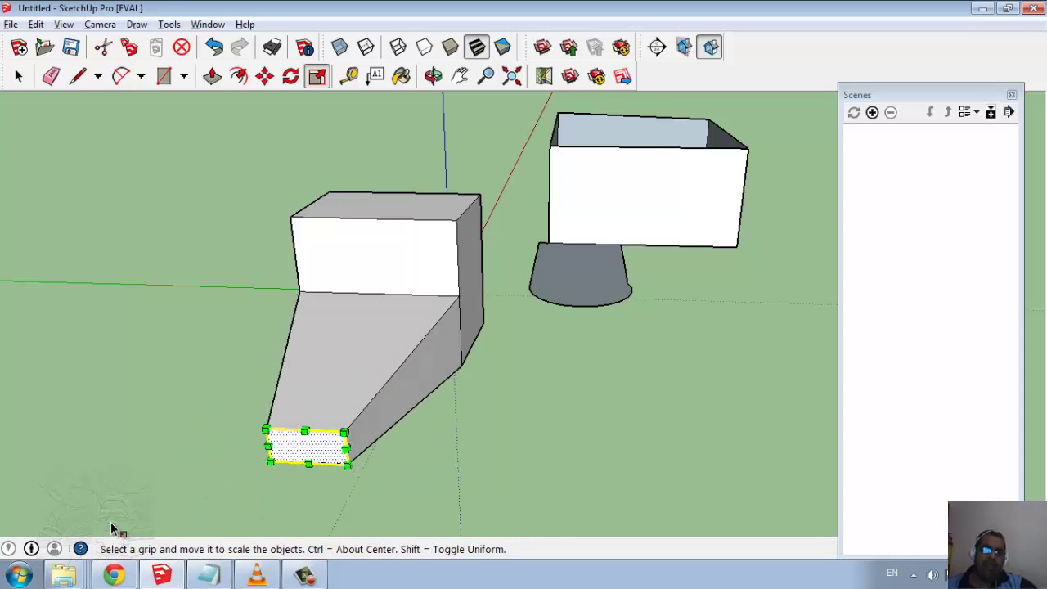
Move the small end face so it sits centred under the upper block
click(264, 77)
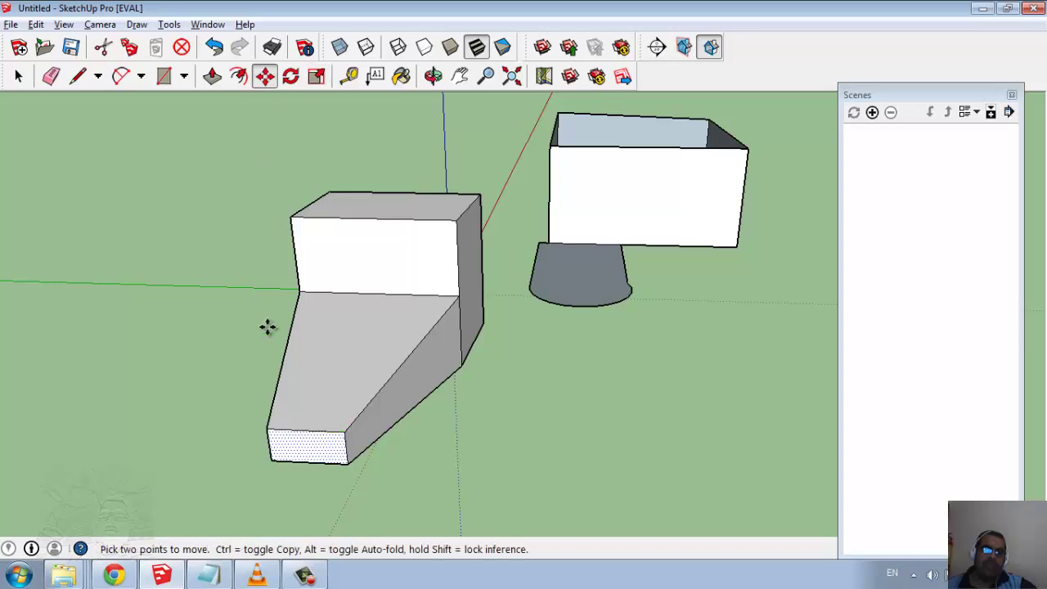
click(306, 444)
click(414, 437)
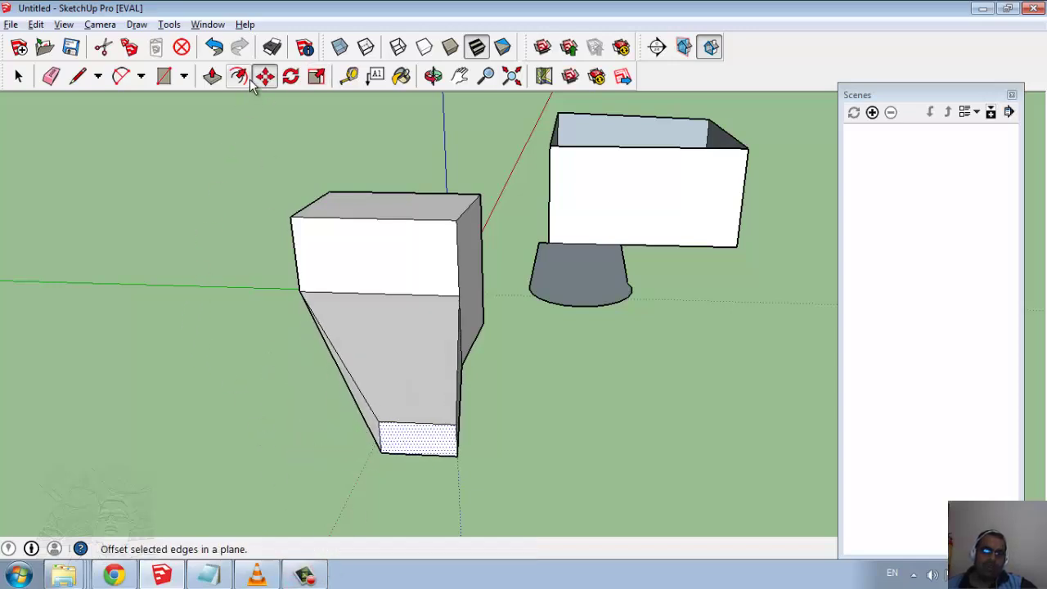
Draw a rectangle face on the ground beside the boxes
scroll(168, 250, down, 2)
scroll(171, 251, down, 1)
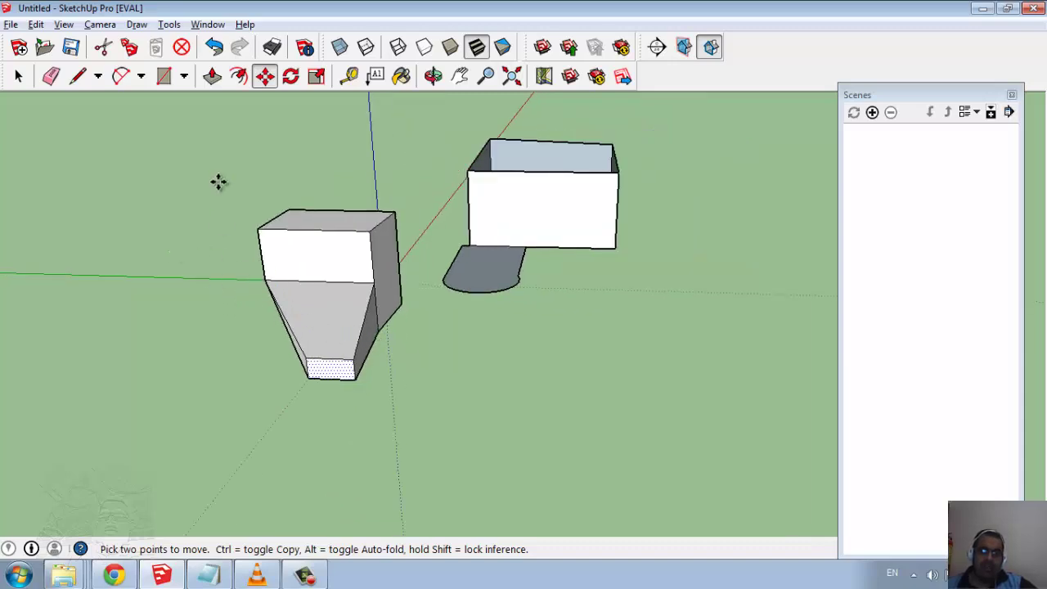
click(163, 76)
scroll(556, 368, up, 2)
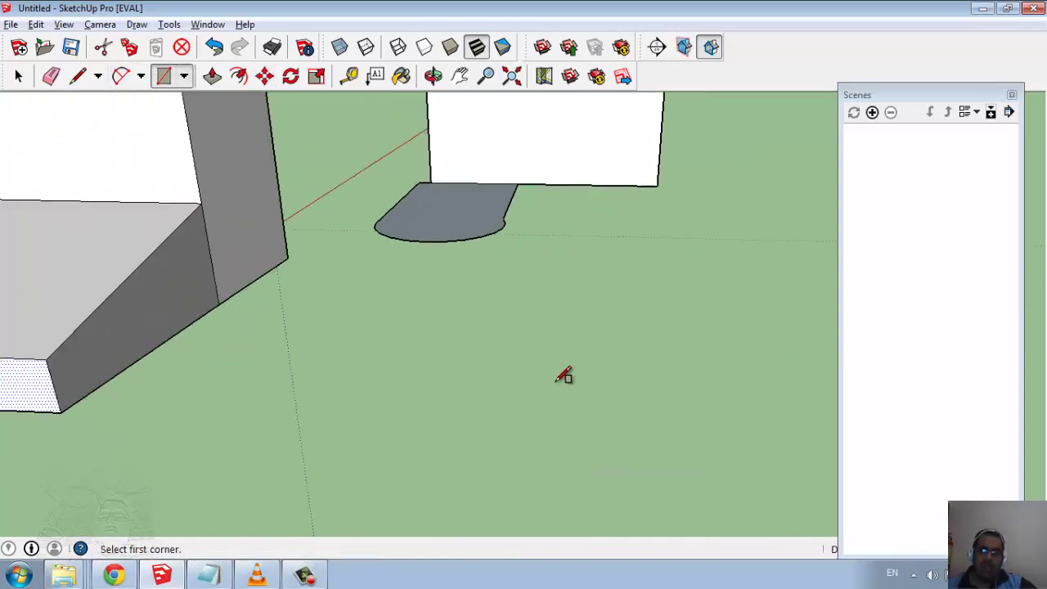
click(487, 473)
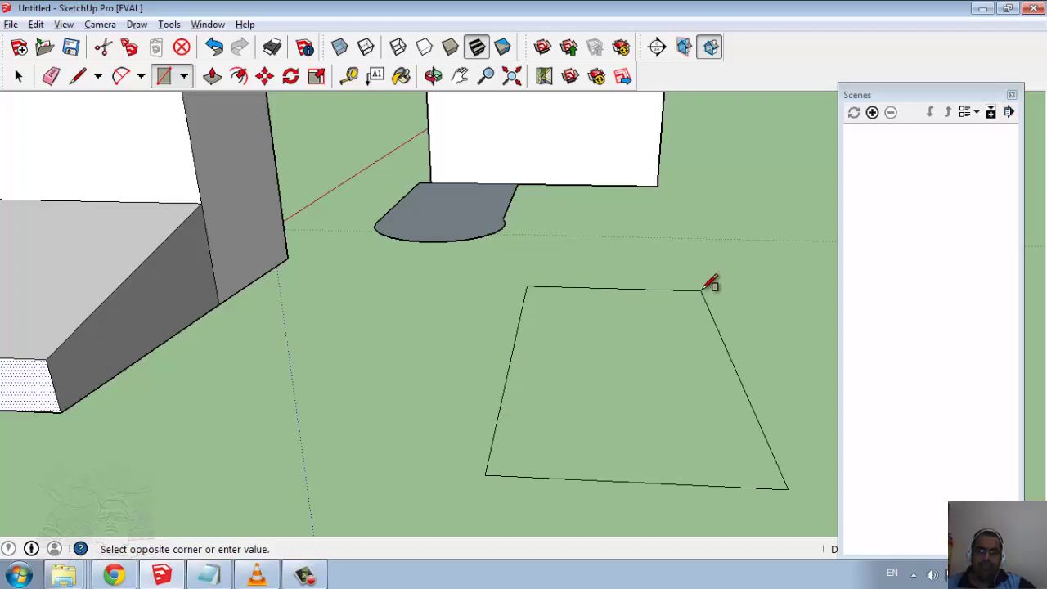
click(711, 286)
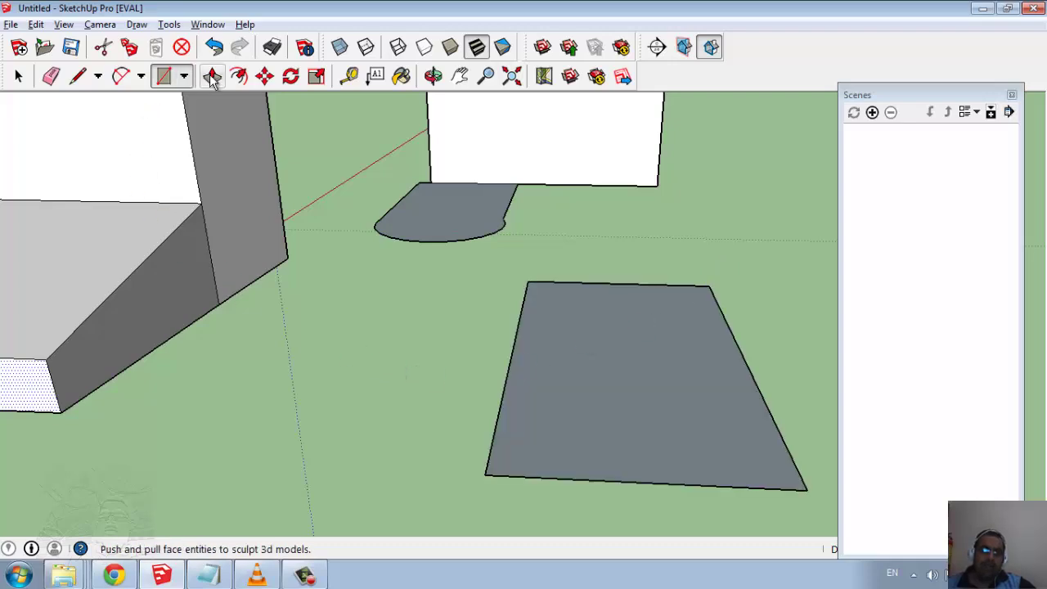
Offset the rectangle's edge to create a narrow outer border outline
click(239, 76)
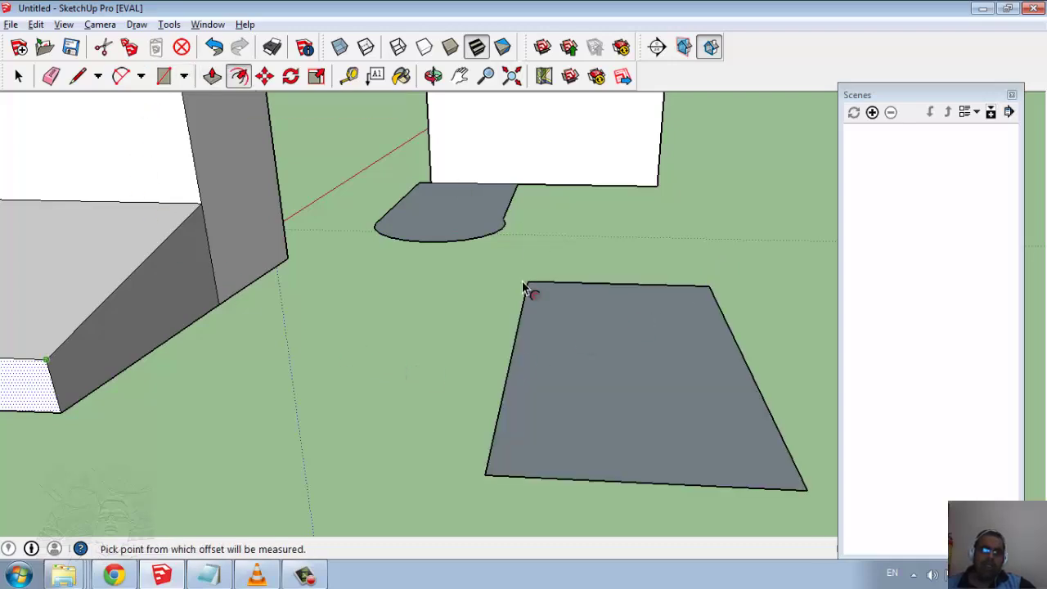
click(512, 372)
scroll(478, 378, down, 3)
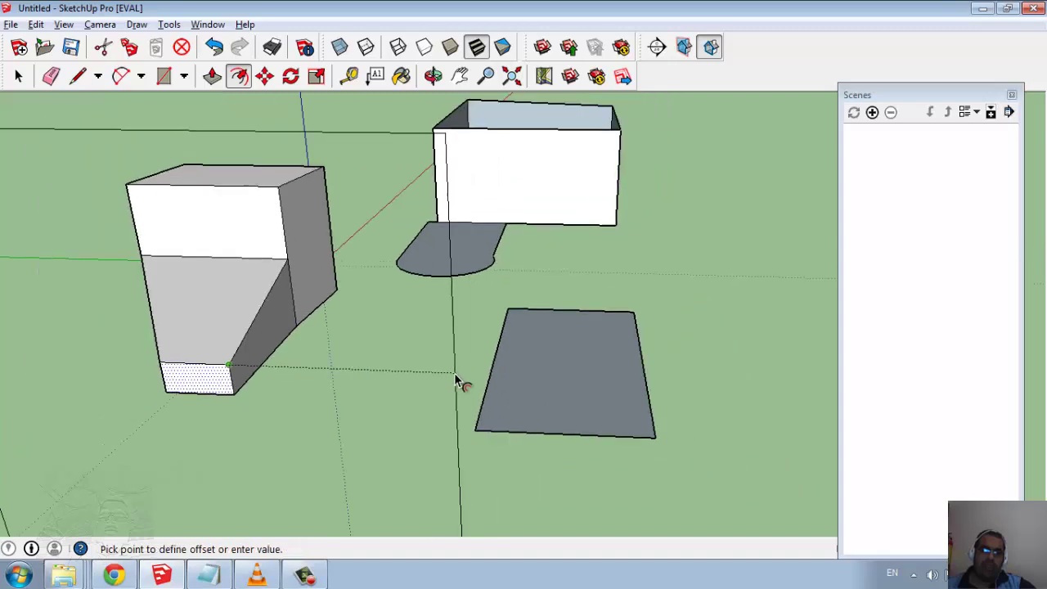
scroll(458, 384, down, 2)
key(Escape)
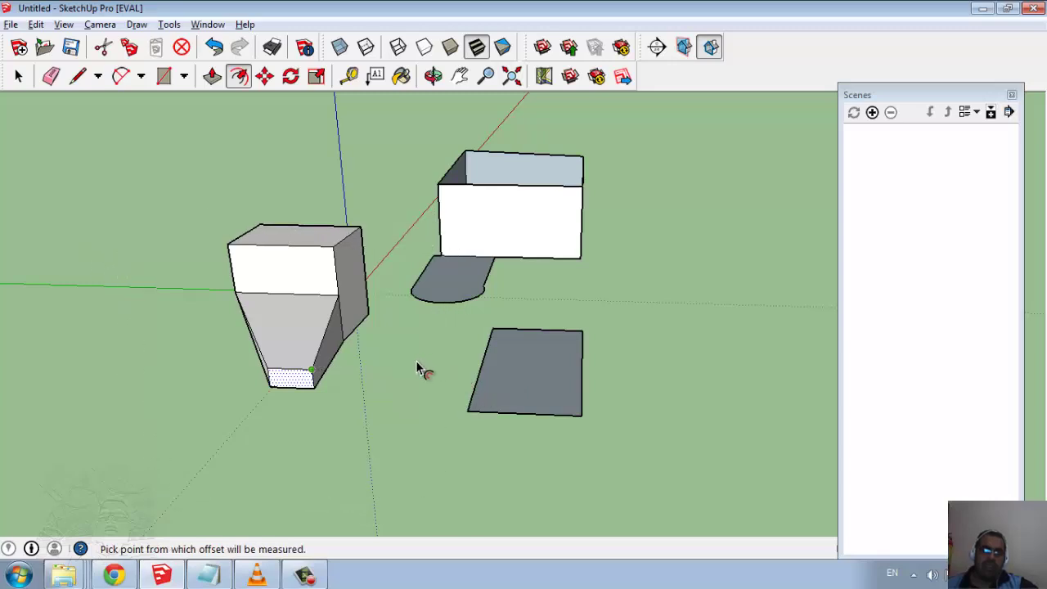
scroll(491, 360, up, 2)
click(488, 357)
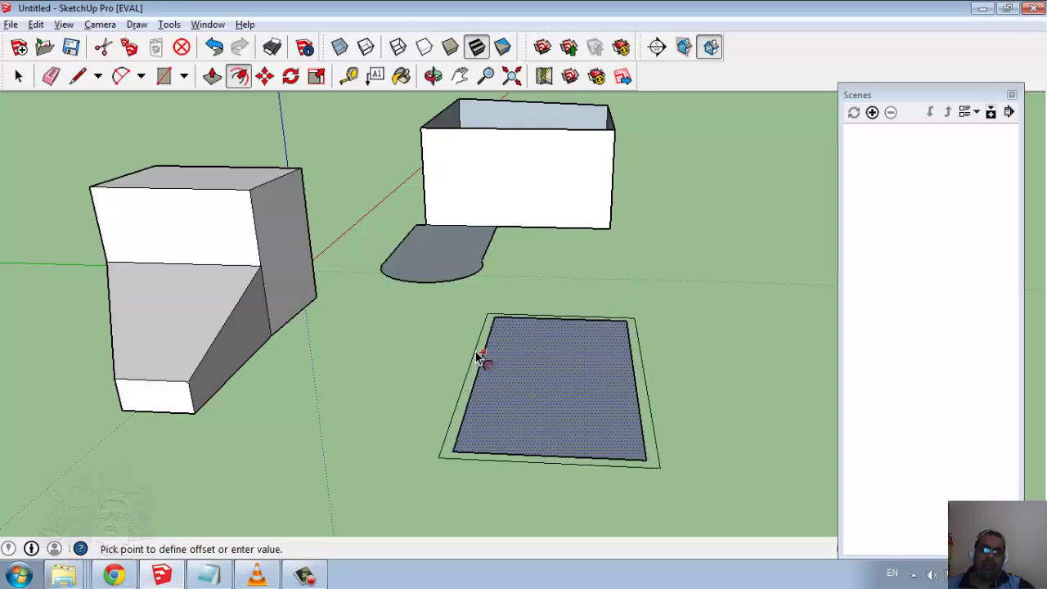
click(481, 358)
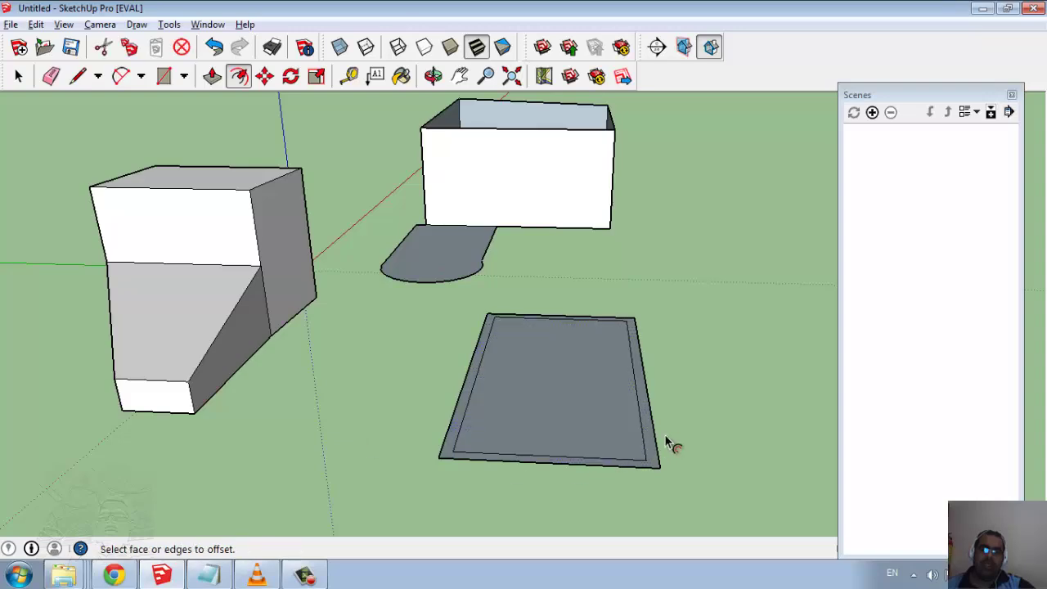
scroll(666, 444, up, 3)
Push/Pull the border strip upward into thin walls, then view into the new box
middle_drag(665, 445, 482, 460)
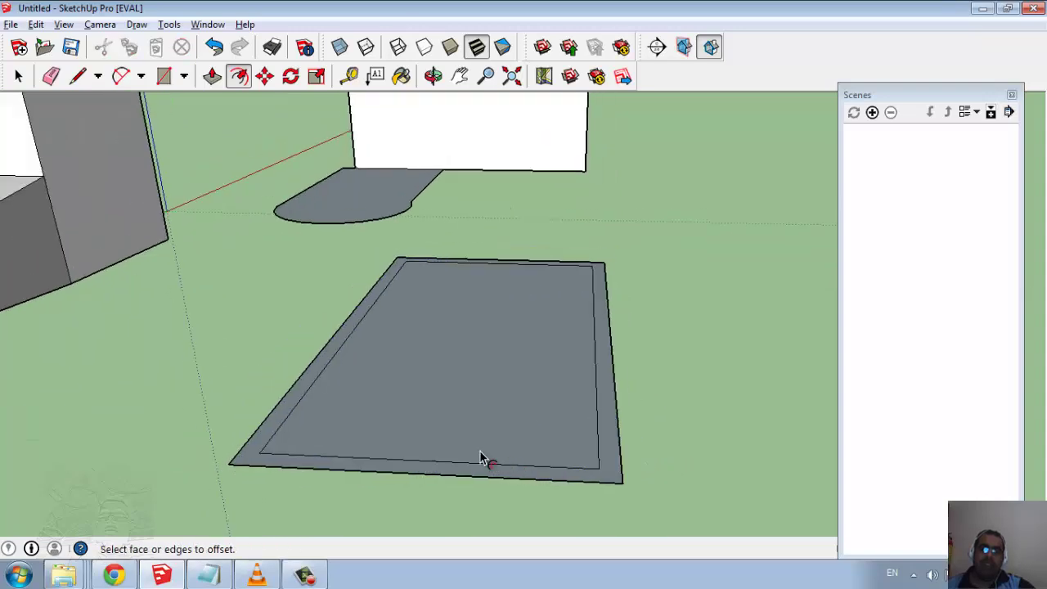
click(211, 76)
click(312, 386)
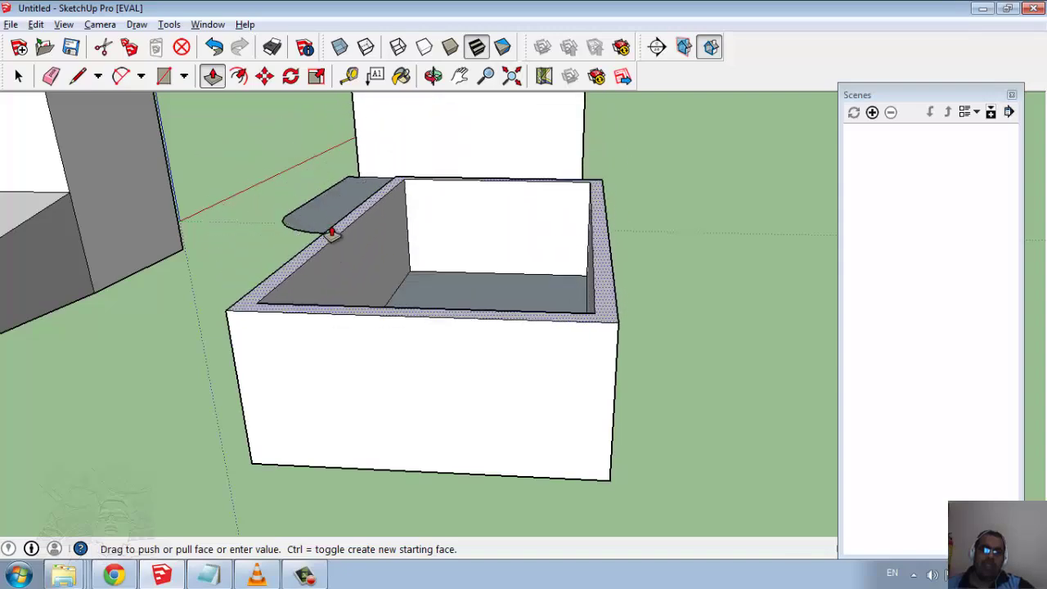
click(320, 147)
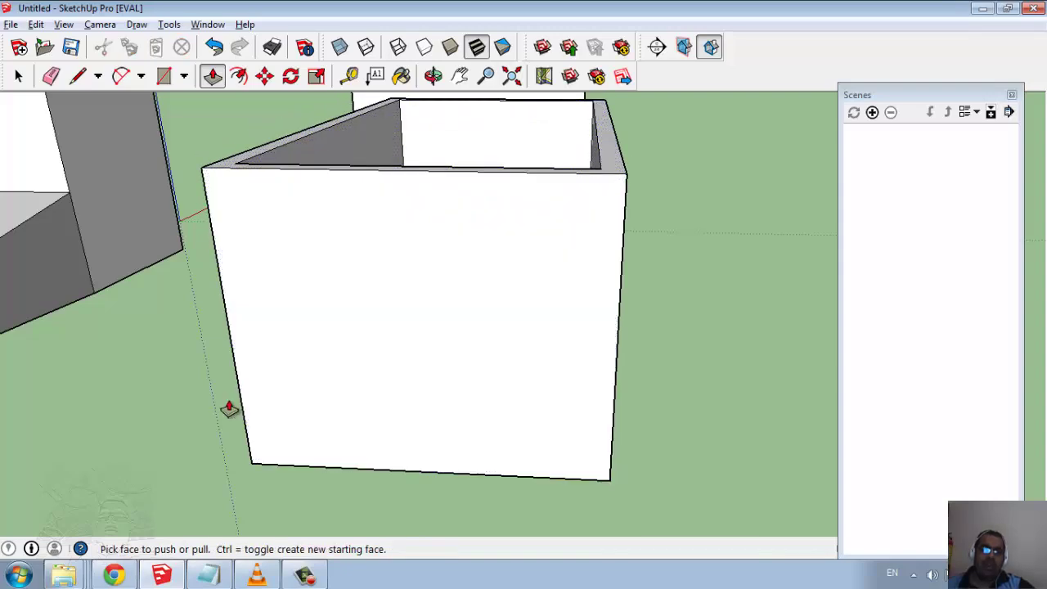
middle_drag(467, 229, 264, 336)
scroll(565, 369, down, 3)
scroll(567, 392, down, 3)
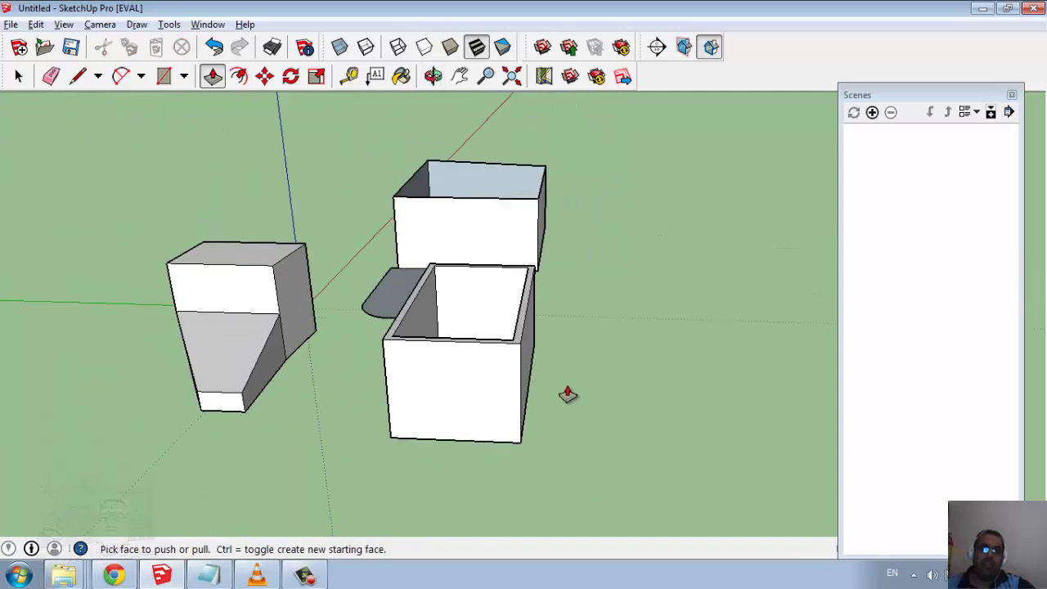